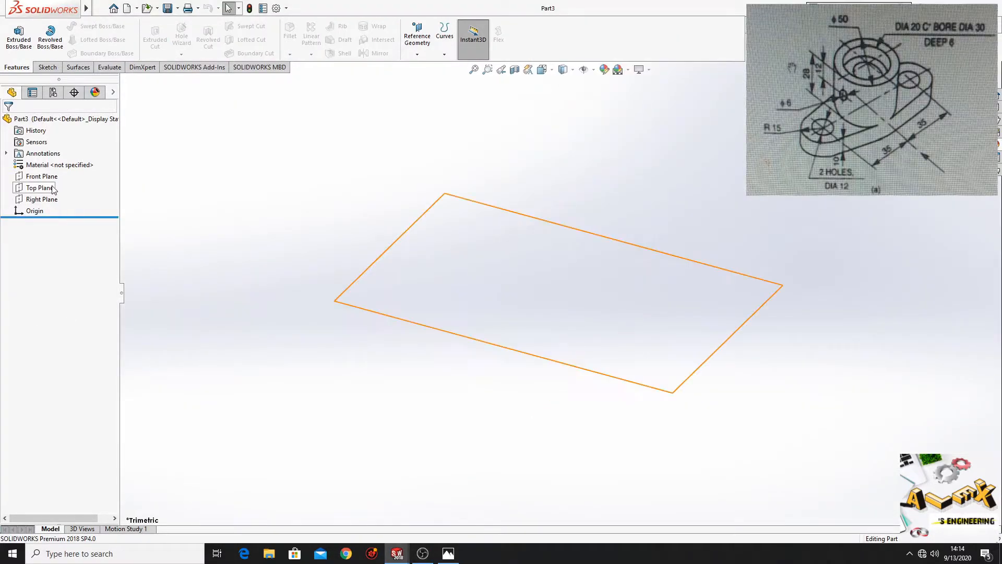
Start a sketch on the Top Plane and draw a circle about 126 mm in diameter centred on the origin.
{"action": "left_click", "coordinate": [52, 190]}
{"action": "left_click", "coordinate": [97, 188]}
{"action": "middle_click_drag", "start_coordinate": [288, 263], "coordinate": [225, 264], "text": "ctrl"}
{"action": "left_click", "coordinate": [92, 26]}
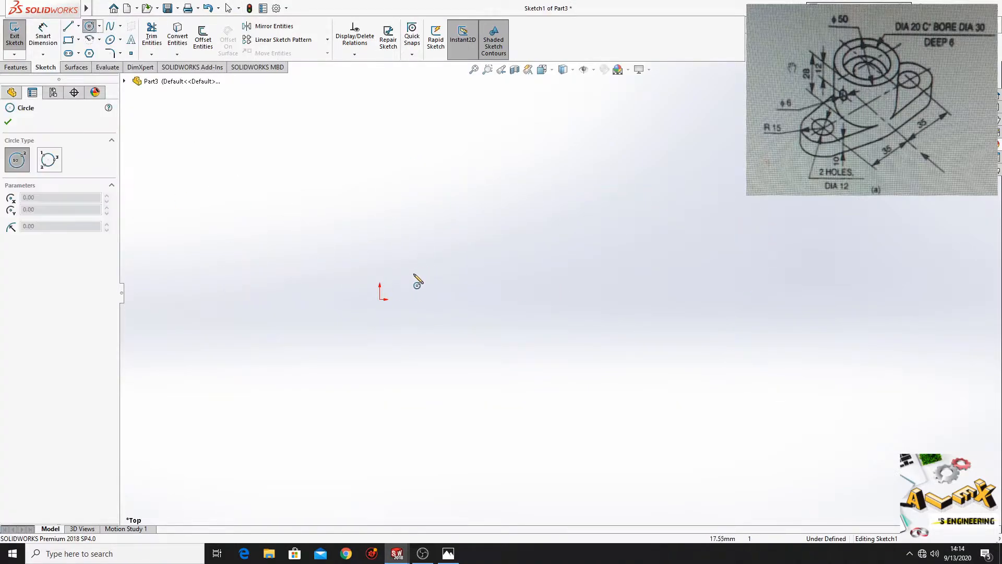
{"action": "left_click", "coordinate": [380, 299]}
{"action": "left_click", "coordinate": [474, 383]}
Dimension the origin circle's diameter as 50 mm.
{"action": "left_click", "coordinate": [42, 37]}
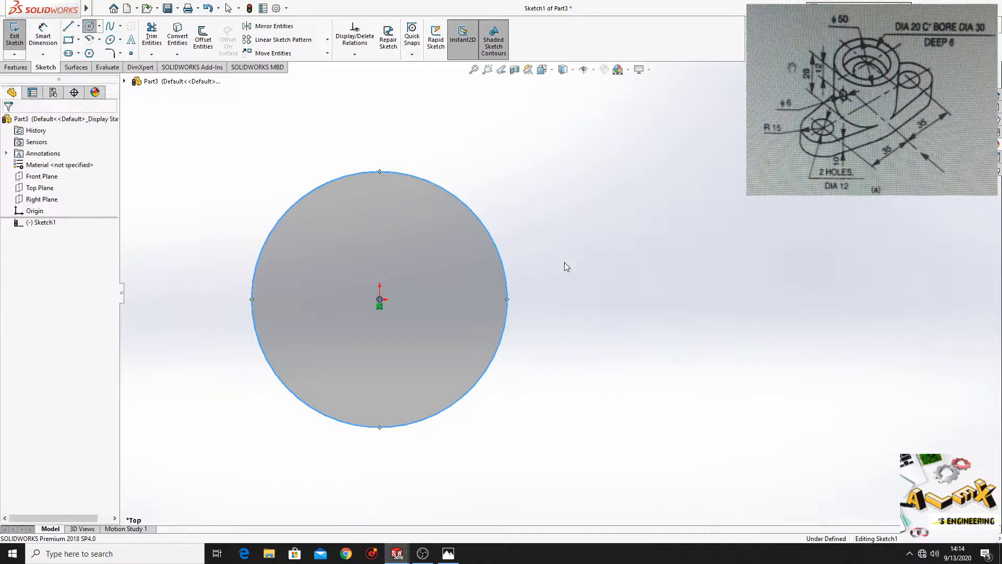
{"action": "left_click", "coordinate": [287, 212]}
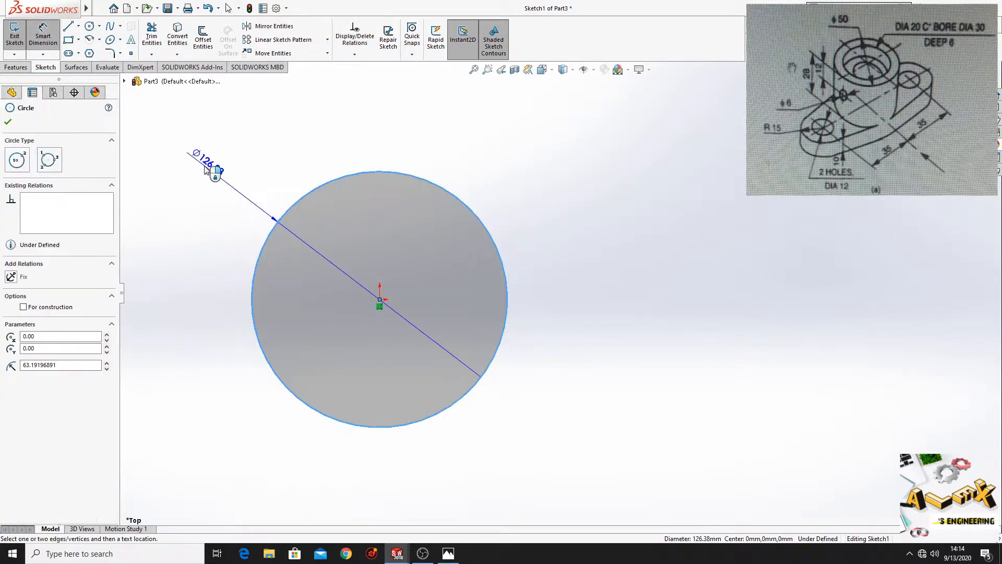
{"action": "left_click", "coordinate": [205, 162]}
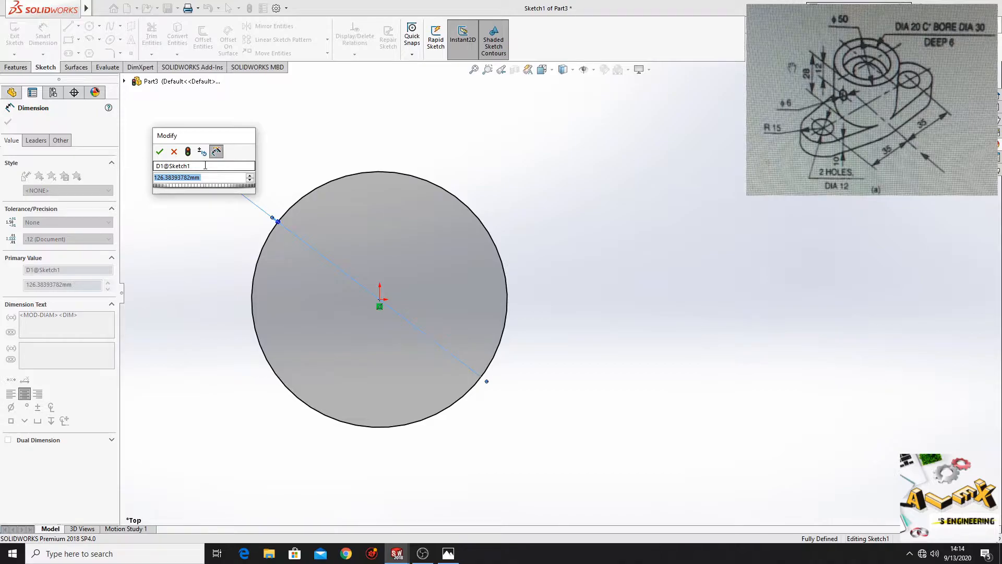
{"action": "type", "text": "50"}
{"action": "key", "text": "Return"}
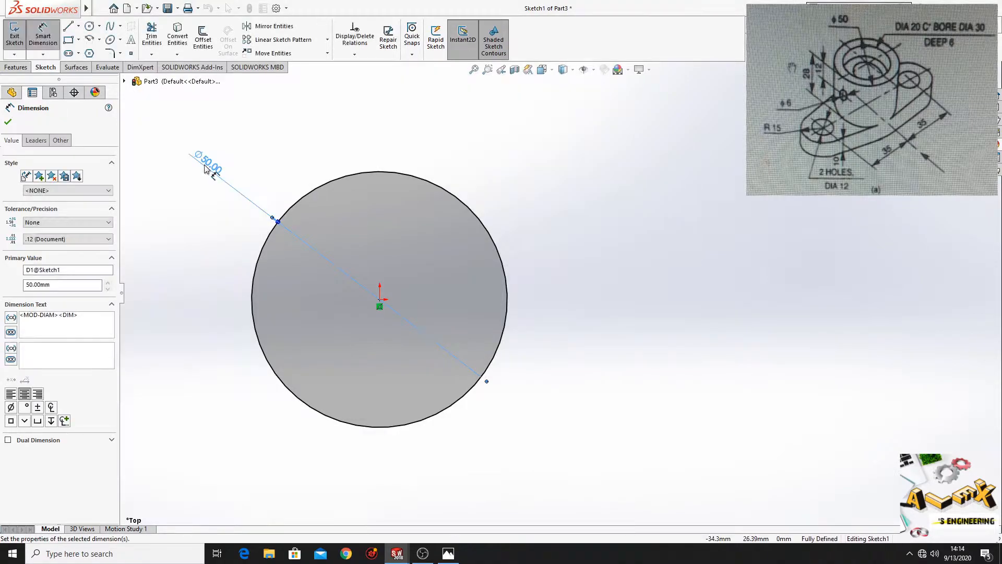
Draw a horizontal centerline about 64 mm long from the origin out past the circle's right side.
{"action": "left_click", "coordinate": [100, 27]}
{"action": "left_click", "coordinate": [78, 26]}
{"action": "left_click", "coordinate": [94, 47]}
{"action": "left_click", "coordinate": [380, 300]}
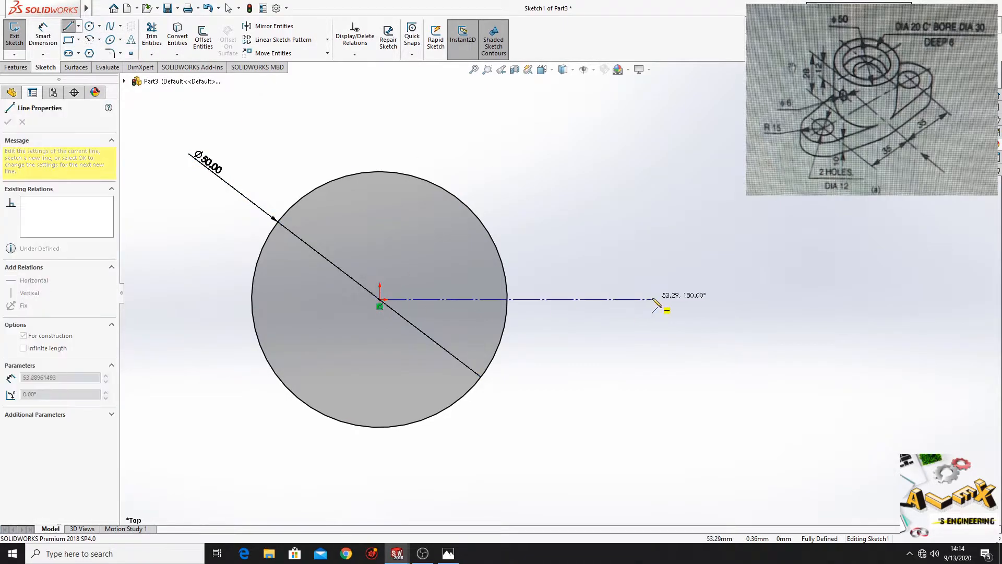
{"action": "left_click", "coordinate": [706, 299]}
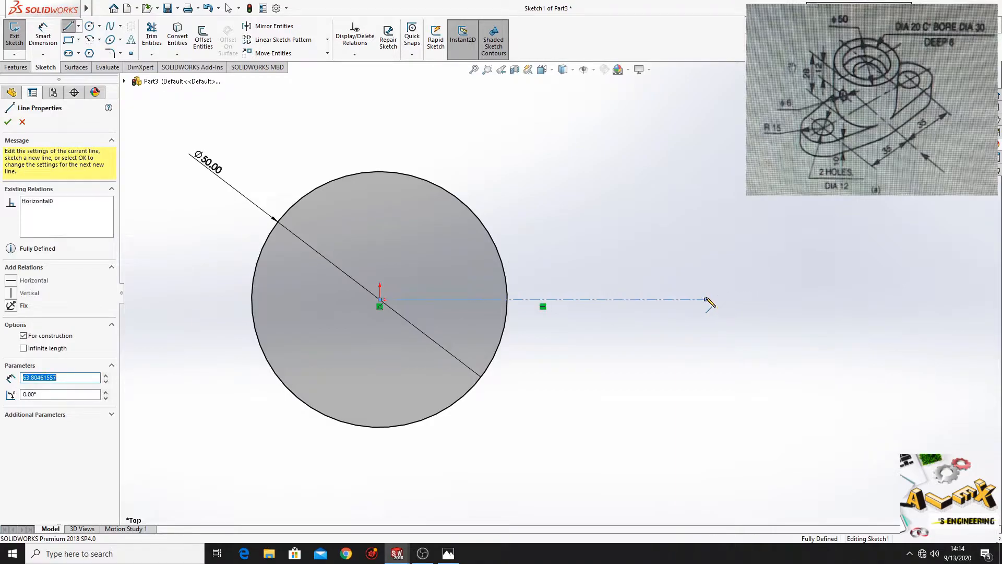
{"action": "right_click", "coordinate": [623, 215]}
{"action": "left_click", "coordinate": [619, 221]}
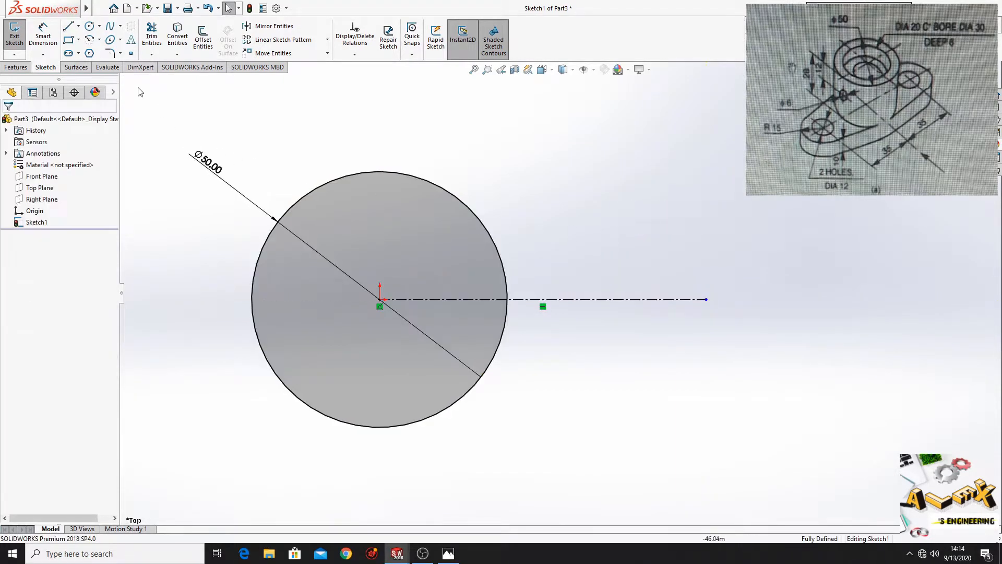
Draw a vertical centerline from just above the 50 mm circle down to the origin.
{"action": "left_click", "coordinate": [77, 25]}
{"action": "left_click", "coordinate": [90, 42]}
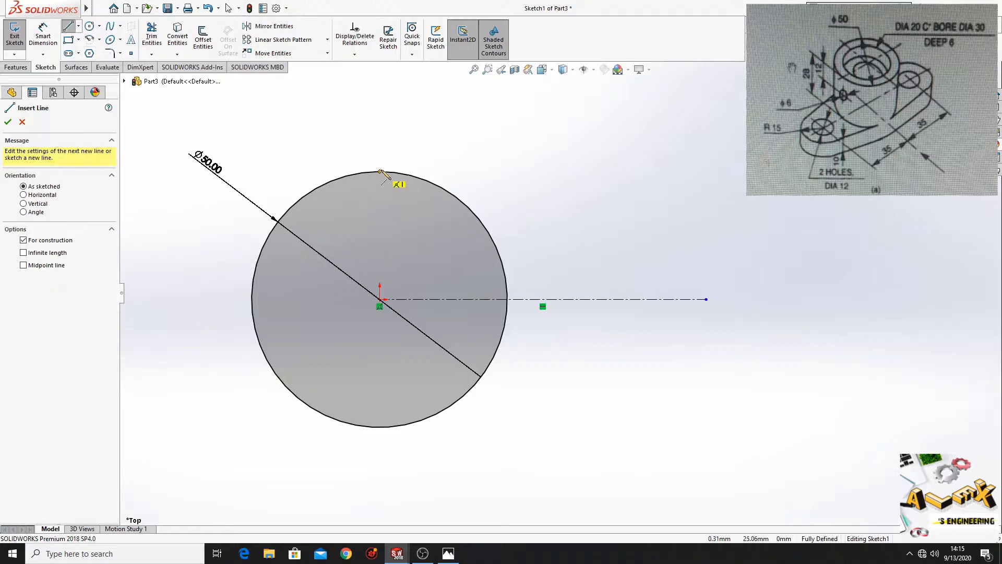
{"action": "left_click", "coordinate": [380, 158]}
{"action": "left_click", "coordinate": [380, 299]}
{"action": "right_click", "coordinate": [521, 158]}
{"action": "left_click", "coordinate": [543, 166]}
Draw a circle about 19 mm in diameter centred on the horizontal centerline, to the right of the 50 mm circle.
{"action": "left_click", "coordinate": [90, 25]}
{"action": "left_click", "coordinate": [585, 299]}
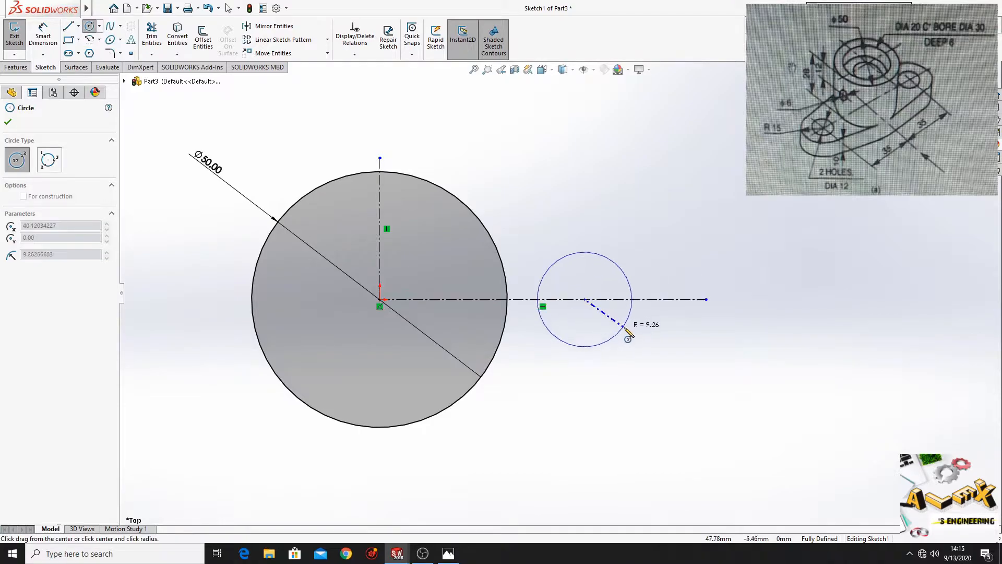
{"action": "left_click", "coordinate": [625, 329]}
{"action": "right_click", "coordinate": [671, 198]}
{"action": "left_click", "coordinate": [688, 206]}
Dimension the right-hand circle's diameter as 30 mm.
{"action": "left_click", "coordinate": [42, 36]}
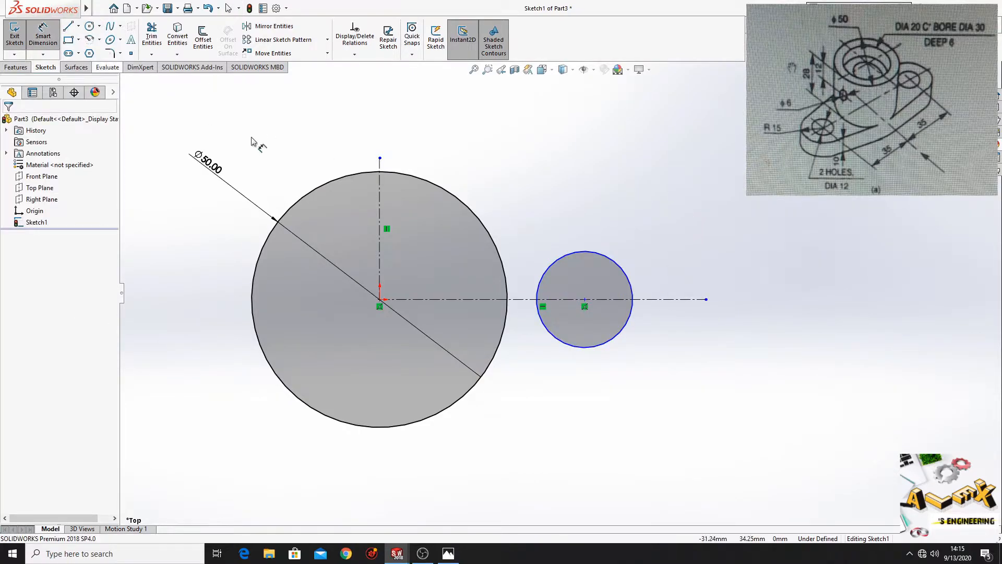
{"action": "left_click", "coordinate": [552, 262]}
{"action": "left_click", "coordinate": [529, 184]}
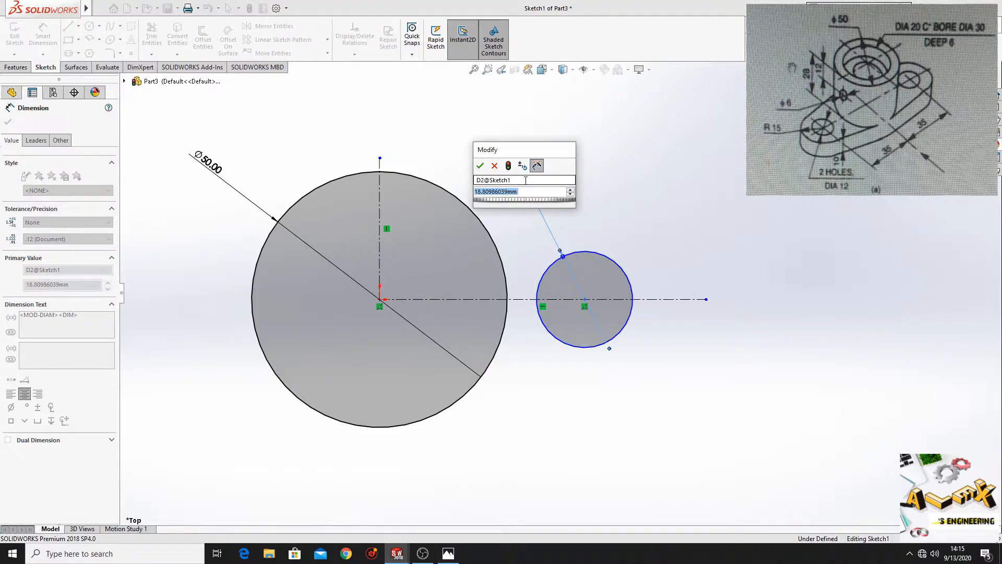
{"action": "type", "text": "30"}
{"action": "key", "text": "Return"}
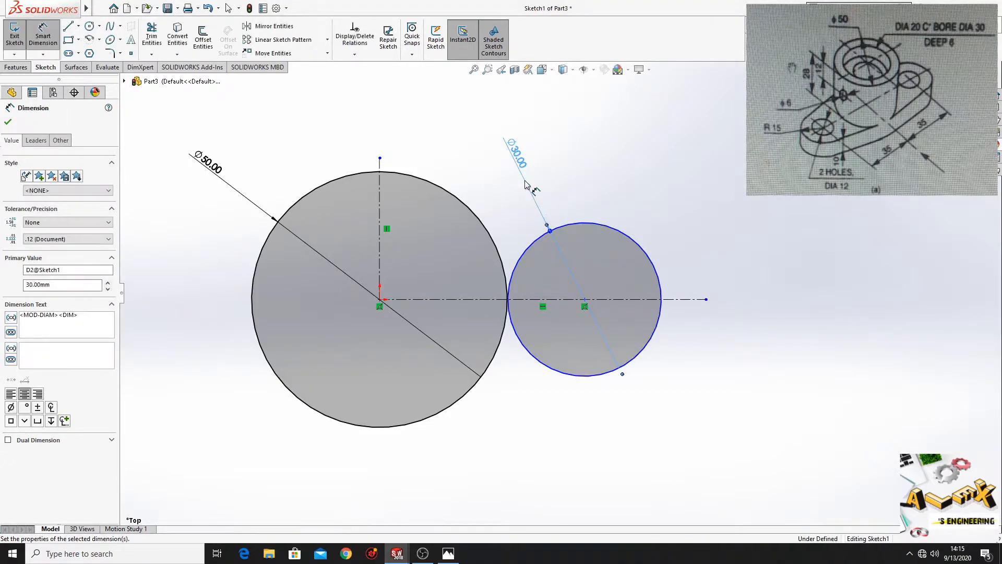
Set the horizontal distance between the two circle centres to 35 mm.
{"action": "left_click", "coordinate": [585, 300]}
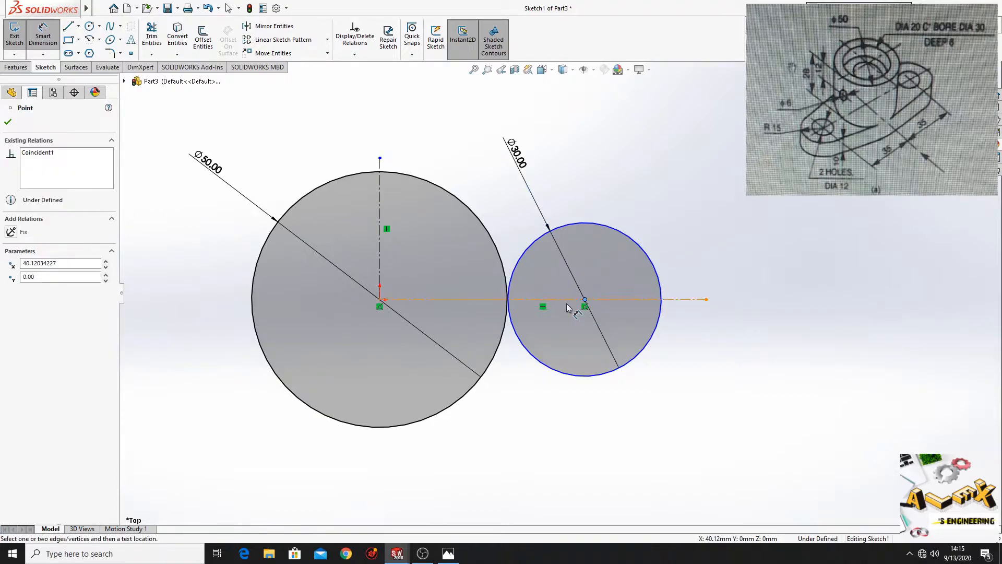
{"action": "left_click", "coordinate": [380, 301]}
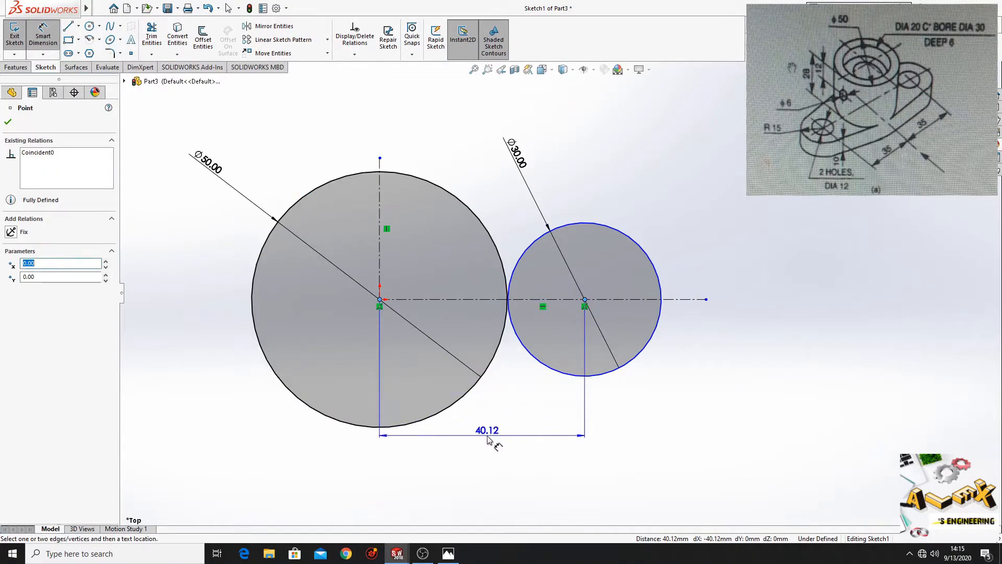
{"action": "left_click", "coordinate": [488, 436]}
{"action": "type", "text": "35"}
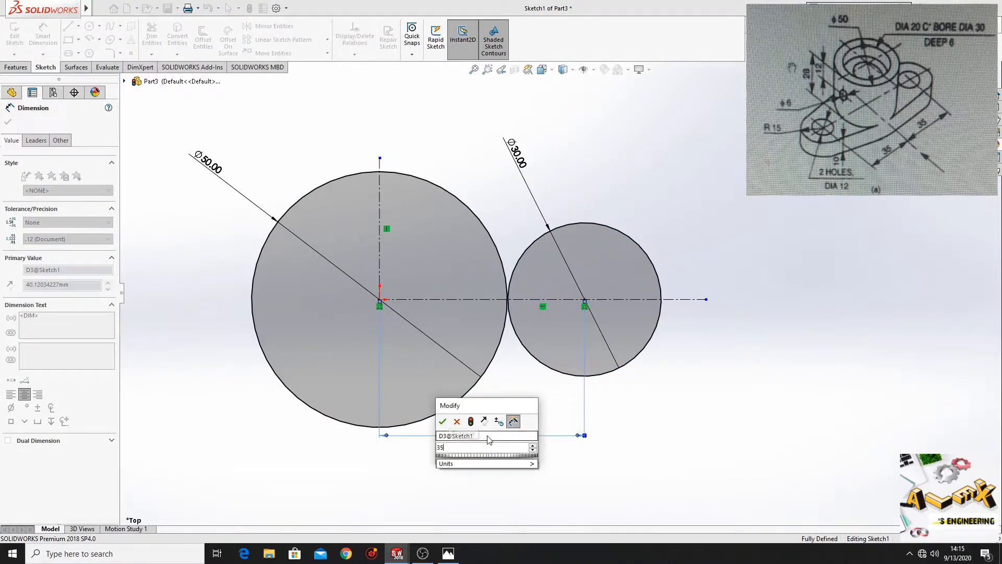
{"action": "key", "text": "Return"}
{"action": "right_click", "coordinate": [541, 78]}
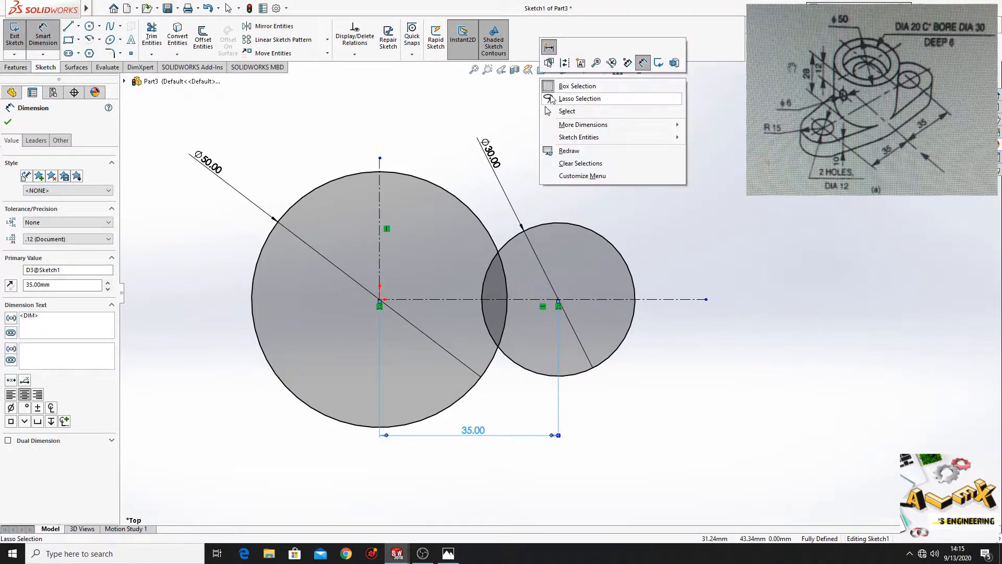
{"action": "left_click", "coordinate": [569, 113]}
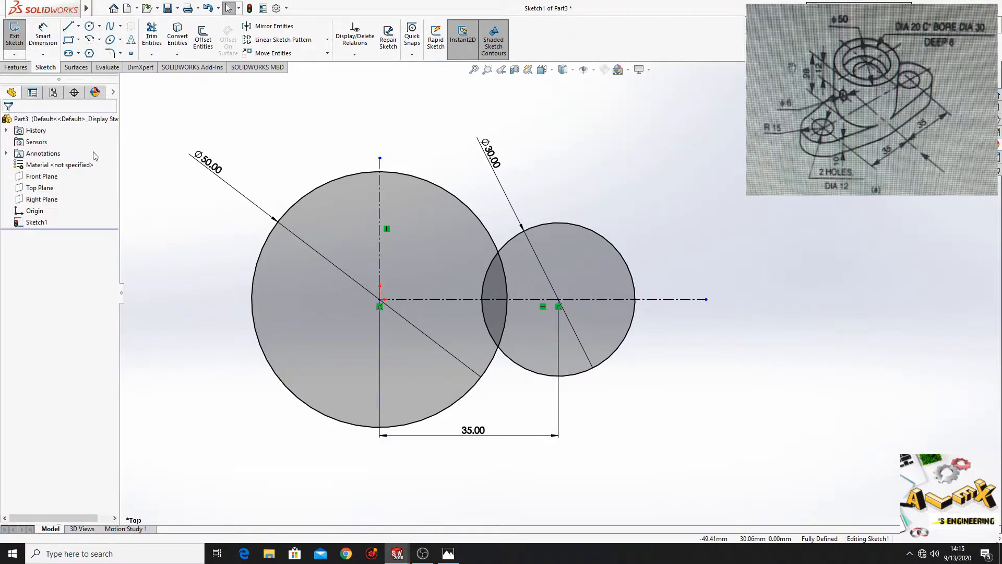
Draw a line tangent to the upper sides of both circles and check its tangent relation with the 50 mm circle.
{"action": "left_click", "coordinate": [68, 27]}
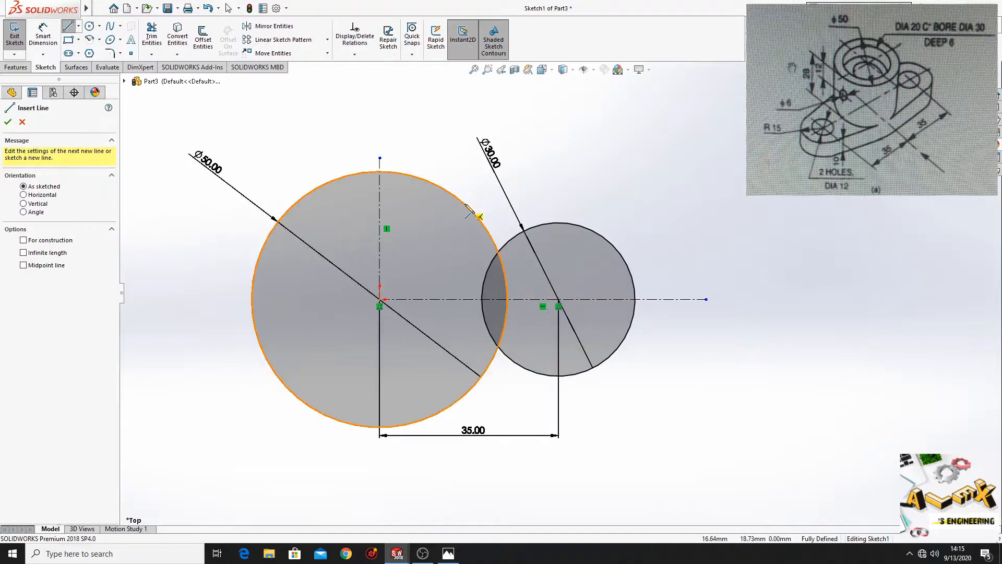
{"action": "left_click", "coordinate": [416, 177]}
{"action": "left_click", "coordinate": [581, 226]}
{"action": "right_click", "coordinate": [564, 157]}
{"action": "left_click", "coordinate": [577, 159]}
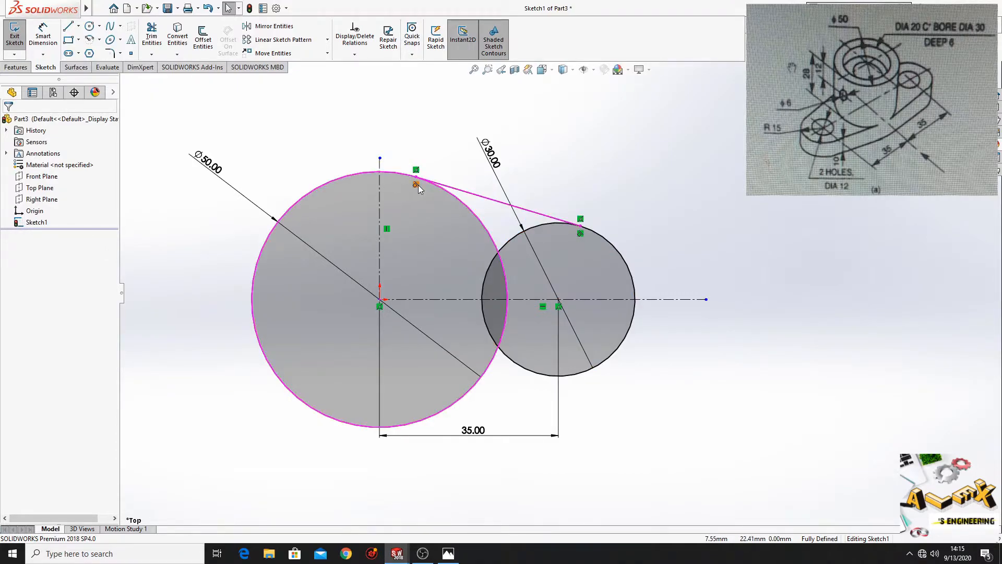
{"action": "left_click", "coordinate": [462, 194]}
{"action": "left_click", "coordinate": [459, 200], "text": "ctrl"}
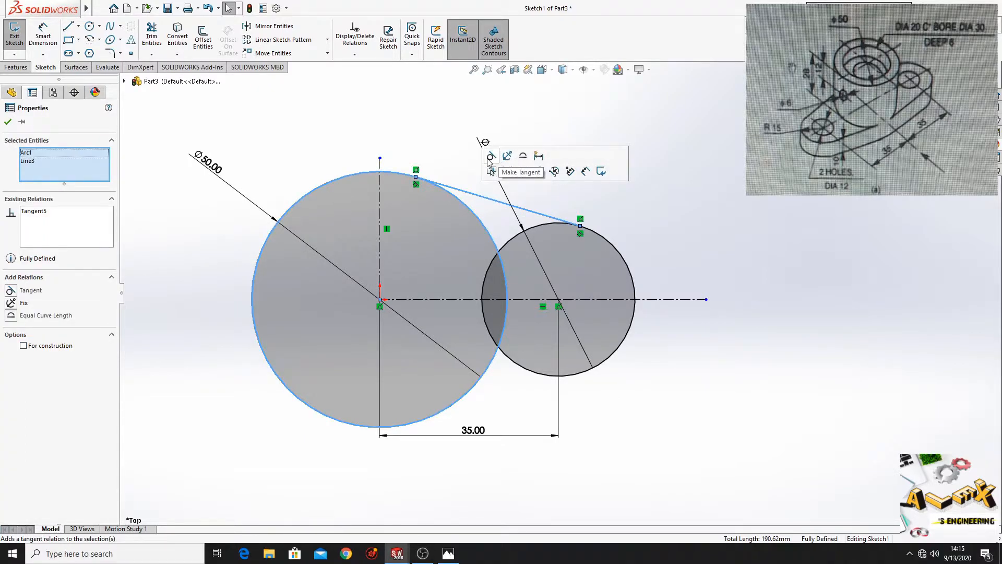
{"action": "left_click", "coordinate": [385, 140]}
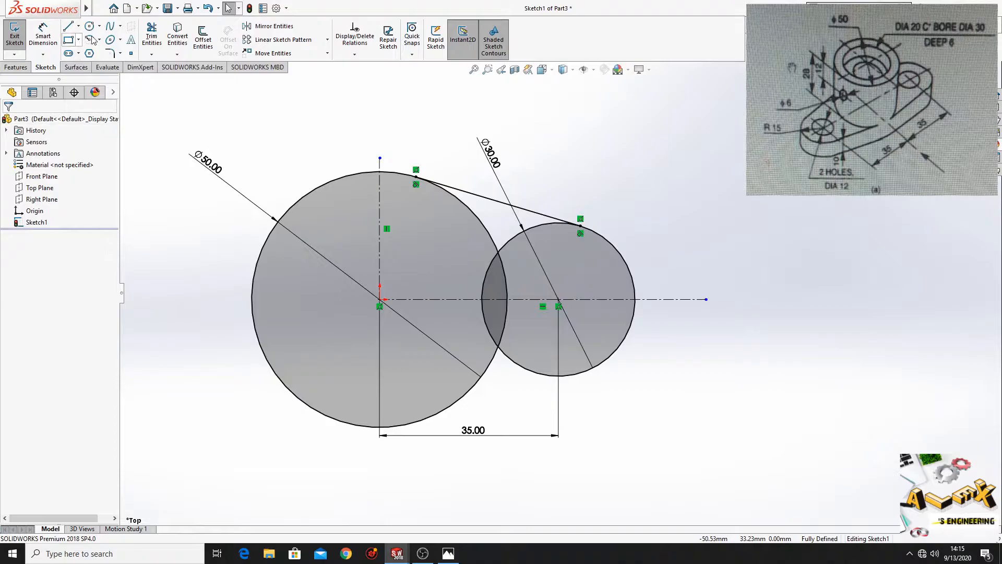
Mirror the upper tangent line about the horizontal centerline, keeping the original.
{"action": "left_click", "coordinate": [273, 26]}
{"action": "left_click", "coordinate": [491, 204]}
{"action": "left_click", "coordinate": [86, 251]}
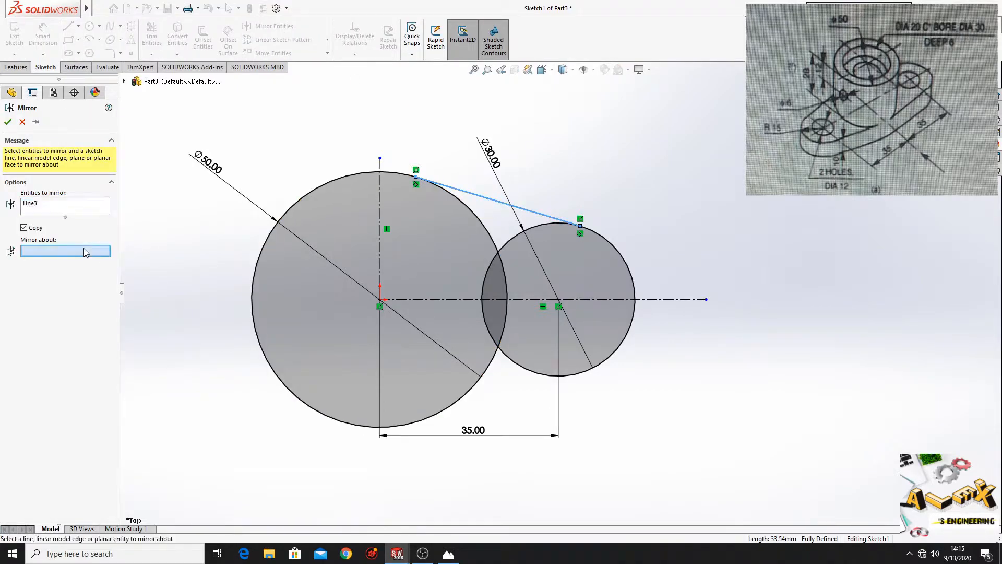
{"action": "left_click", "coordinate": [532, 300]}
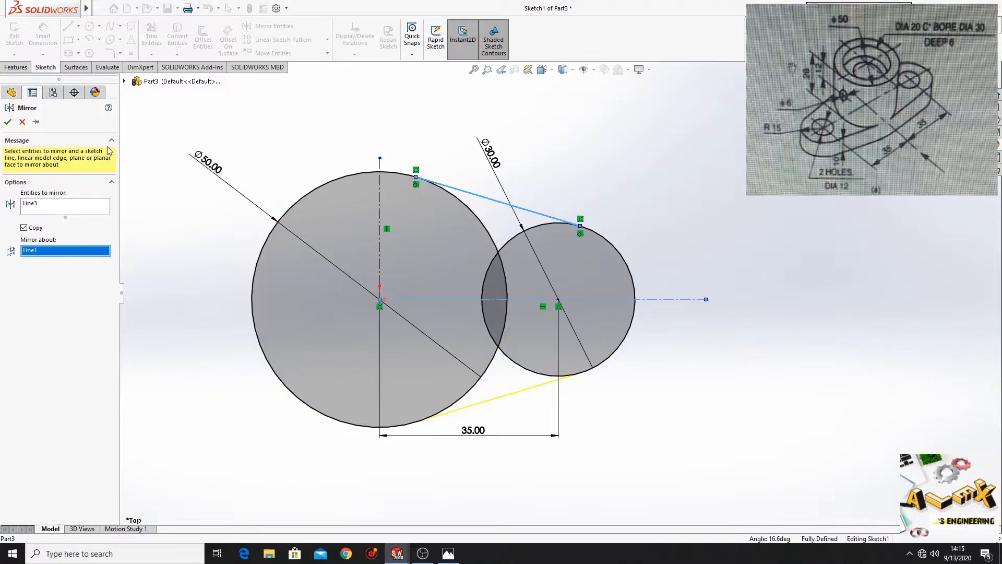
{"action": "left_click", "coordinate": [8, 123]}
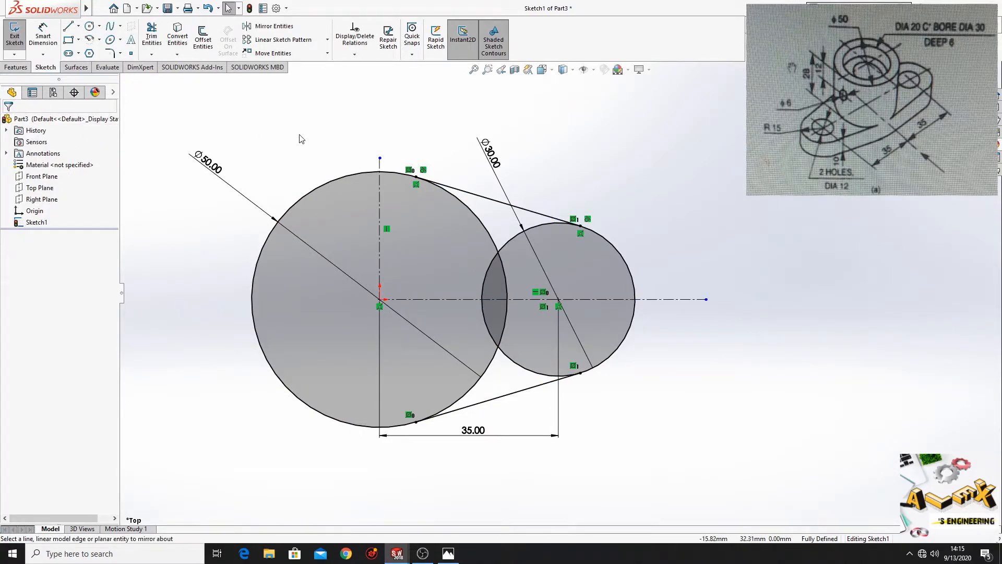
Trim away the overlapping inner arcs of the two circles with Power trim.
{"action": "left_click", "coordinate": [151, 36]}
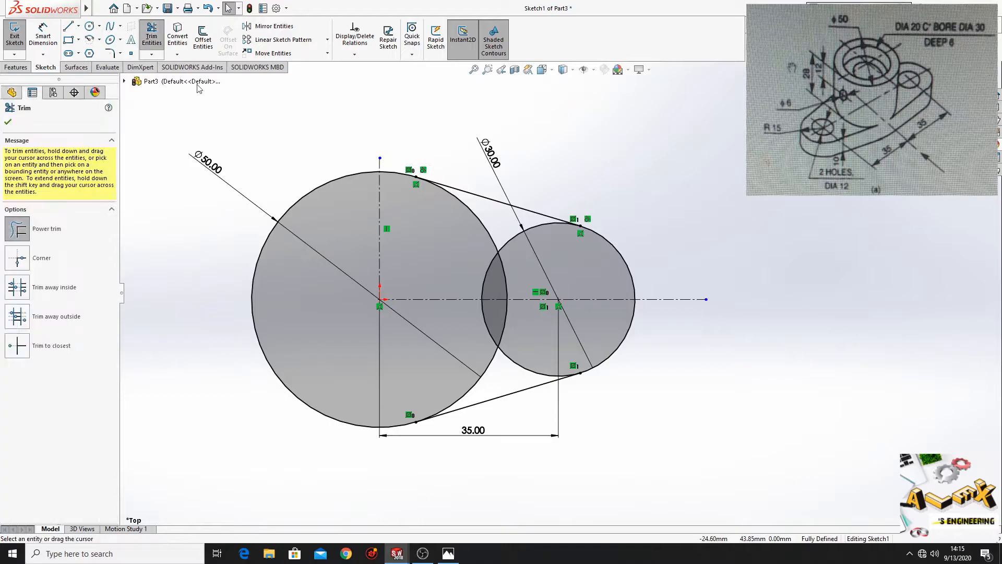
{"action": "mouse_move", "coordinate": [451, 240]}
{"action": "left_mouse_down"}
{"action": "mouse_move", "coordinate": [522, 272]}
{"action": "mouse_move", "coordinate": [504, 261]}
{"action": "mouse_move", "coordinate": [535, 318]}
{"action": "mouse_move", "coordinate": [467, 360]}
{"action": "mouse_move", "coordinate": [530, 354]}
{"action": "mouse_move", "coordinate": [539, 315]}
{"action": "left_mouse_up"}
{"action": "right_click", "coordinate": [617, 147]}
{"action": "left_click", "coordinate": [640, 165]}
{"action": "right_click", "coordinate": [618, 176]}
{"action": "left_click", "coordinate": [654, 212]}
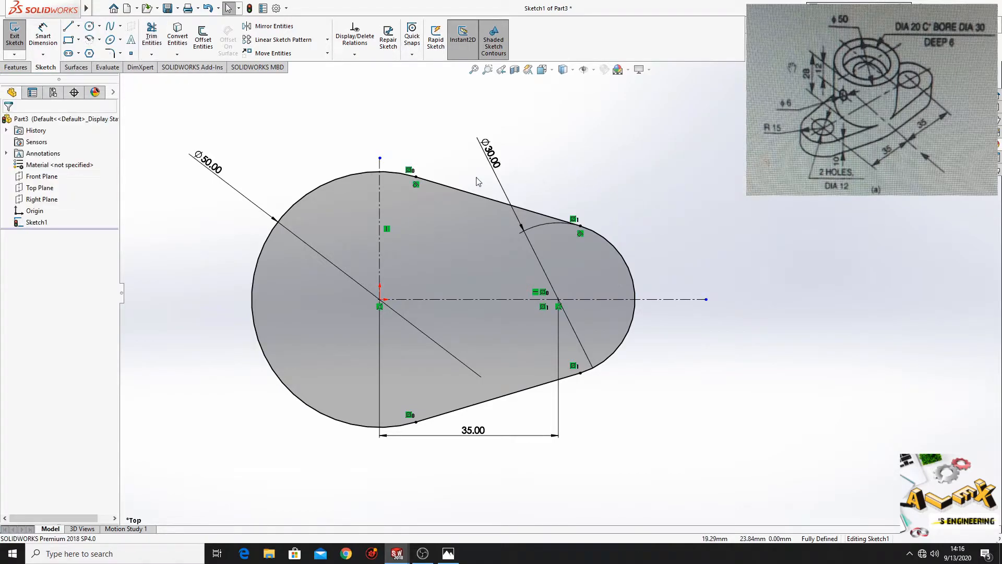
{"action": "left_click", "coordinate": [263, 28]}
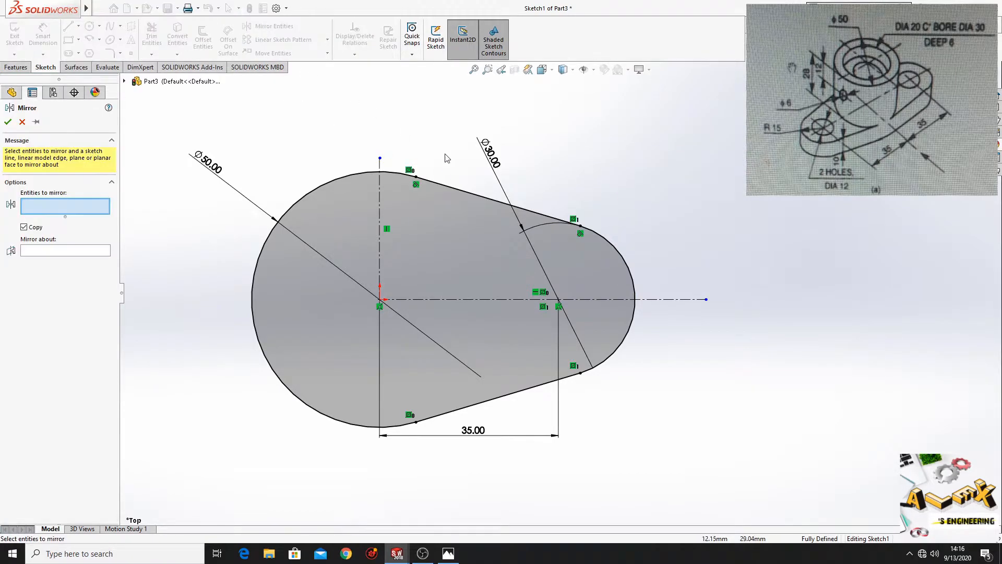
{"action": "left_click", "coordinate": [487, 199]}
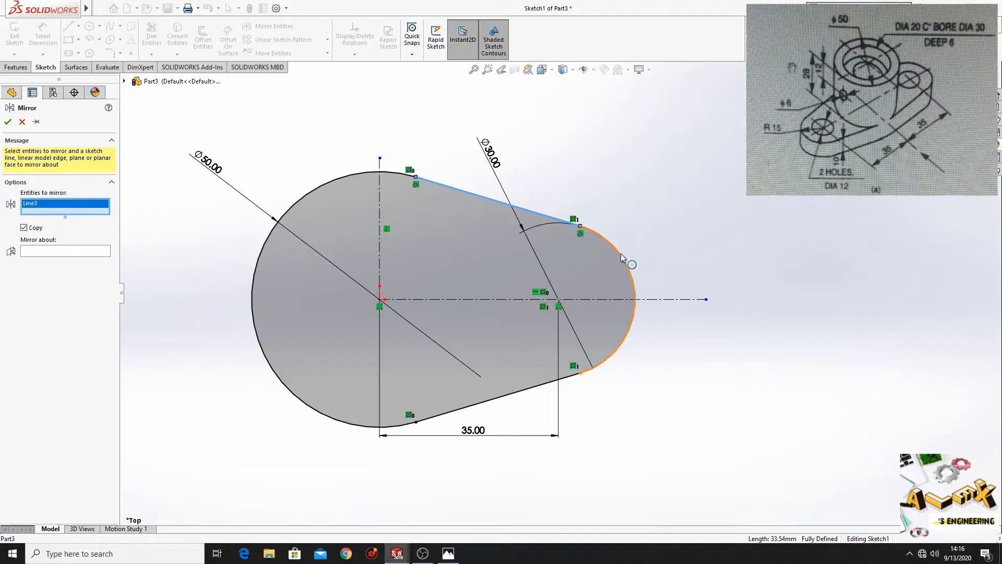
{"action": "left_click", "coordinate": [621, 257]}
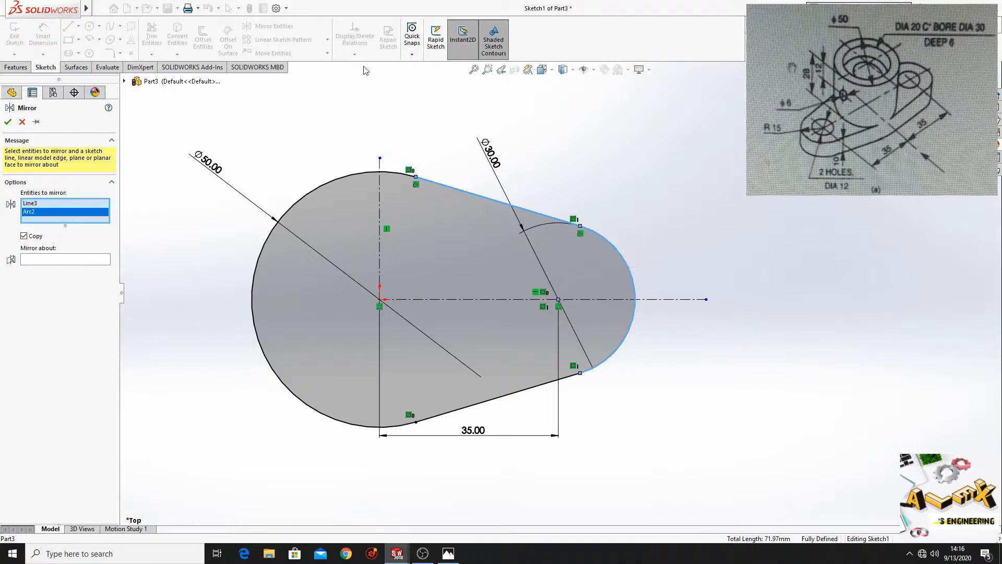
{"action": "left_click", "coordinate": [22, 123]}
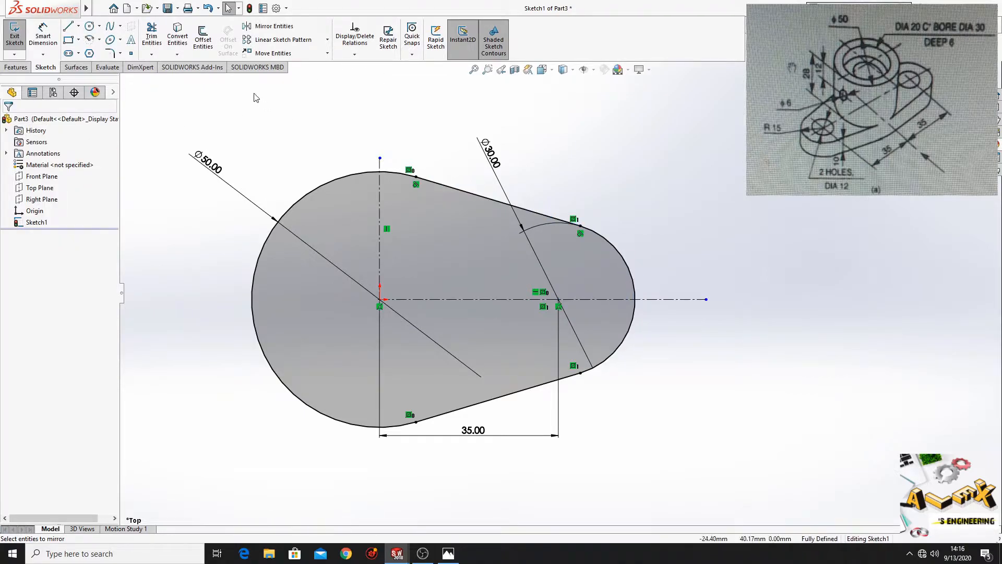
Draw a hole circle about 12 mm in diameter concentric with the 30 mm end arc.
{"action": "left_click", "coordinate": [89, 26]}
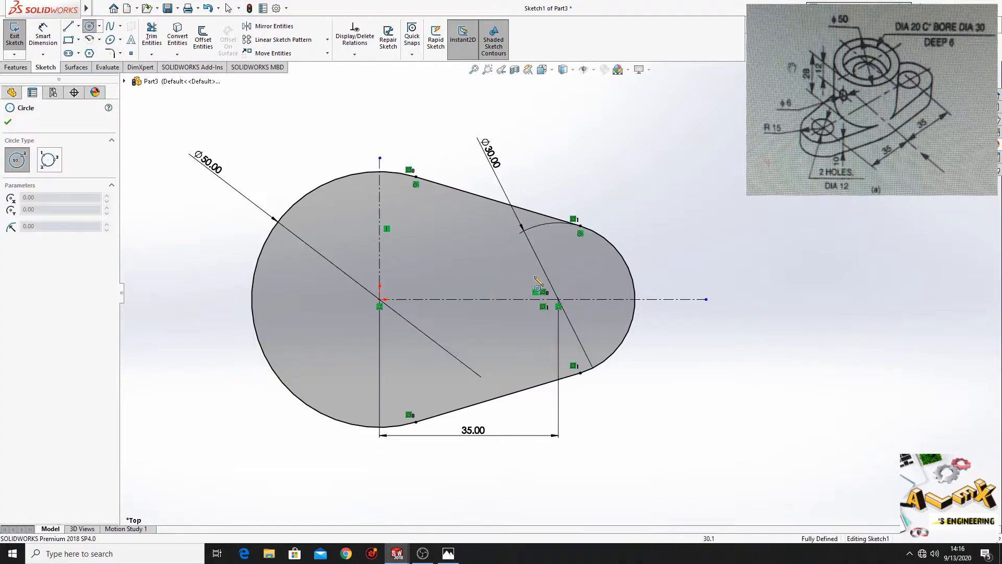
{"action": "left_click", "coordinate": [558, 299]}
{"action": "left_click", "coordinate": [581, 320]}
{"action": "right_click", "coordinate": [695, 180]}
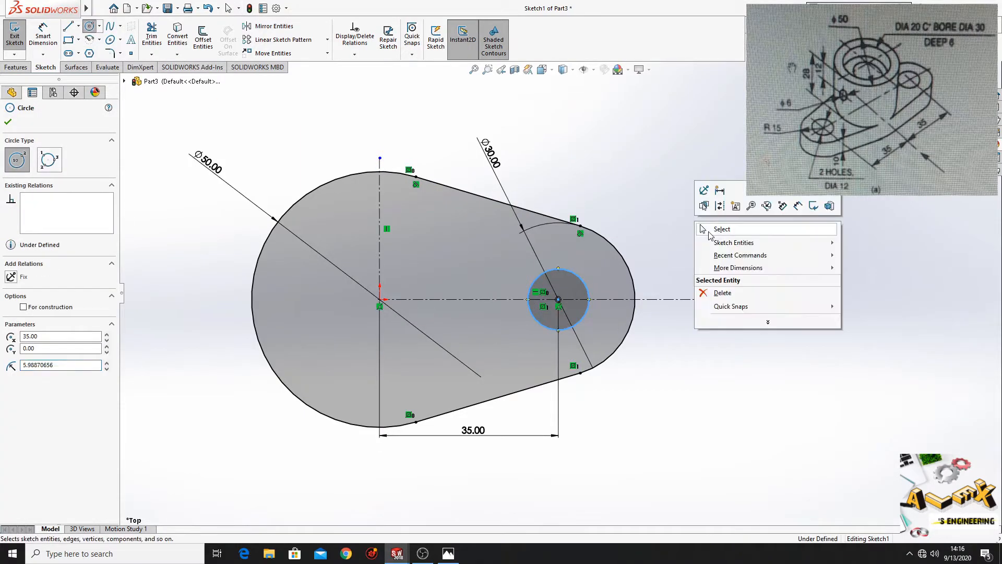
{"action": "left_click", "coordinate": [716, 227]}
Dimension the hole circle inside the 30 mm end arc to a diameter of 12 mm.
{"action": "left_click", "coordinate": [44, 43]}
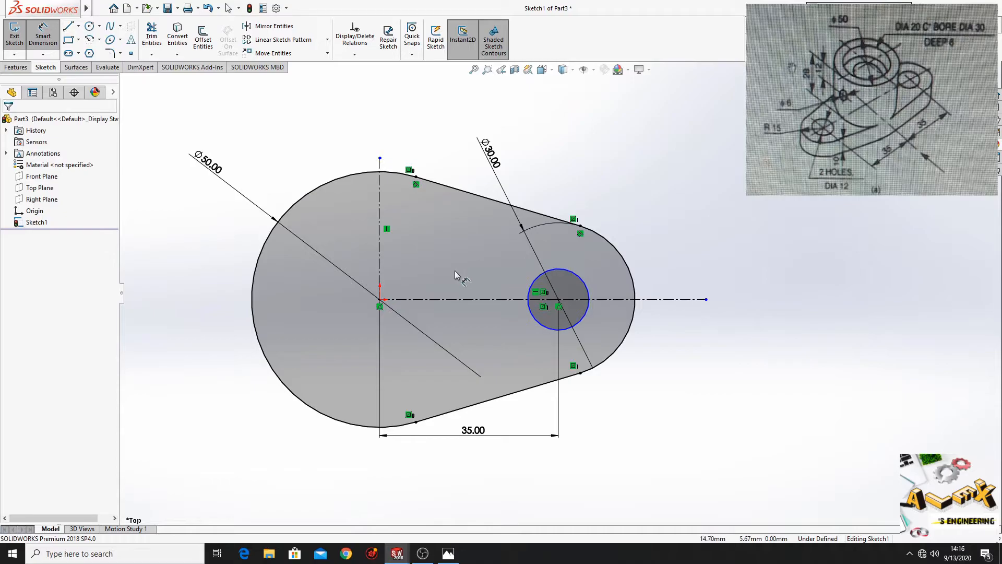
{"action": "left_click", "coordinate": [531, 310]}
{"action": "left_click", "coordinate": [729, 214]}
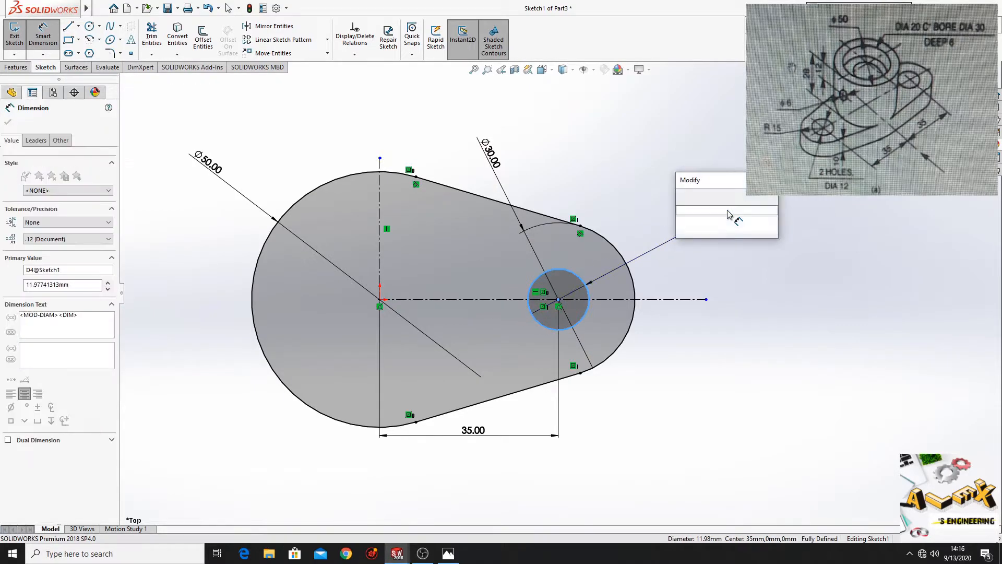
{"action": "key", "text": "Return"}
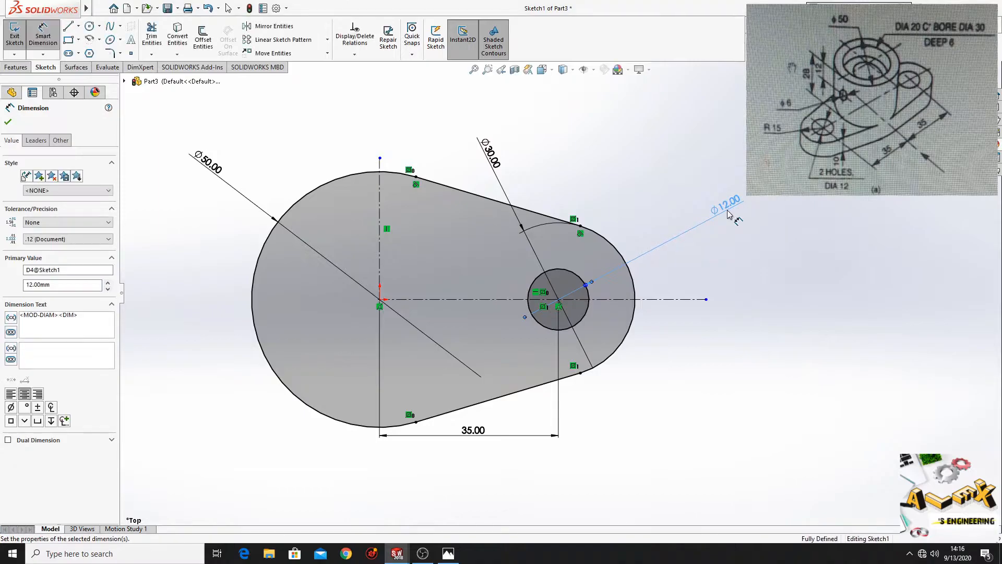
{"action": "right_click", "coordinate": [646, 175]}
{"action": "left_click", "coordinate": [672, 209]}
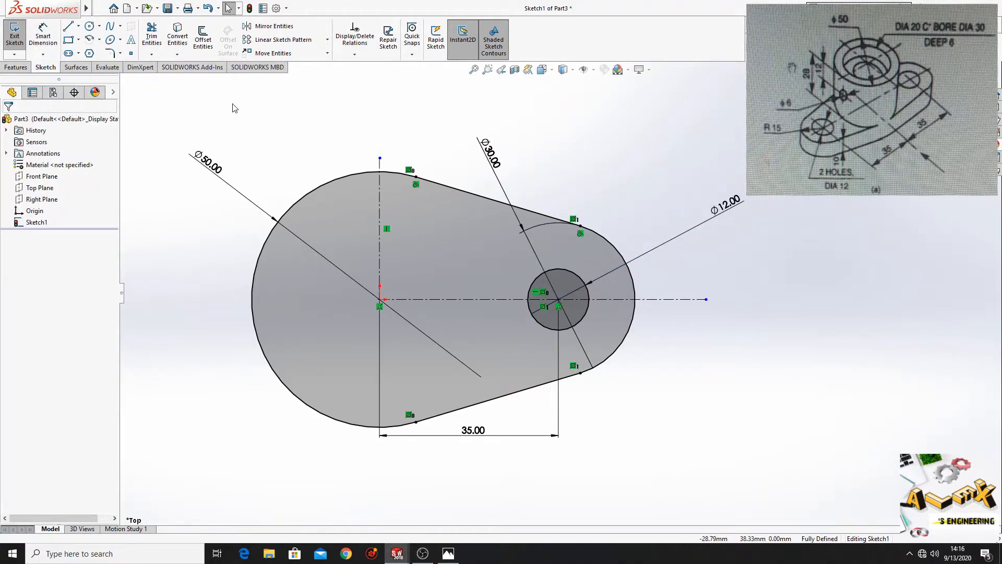
Mirror both tangent lines, the 30 mm end arc and the 12 mm hole about the vertical centerline, keeping the originals.
{"action": "left_click", "coordinate": [275, 26]}
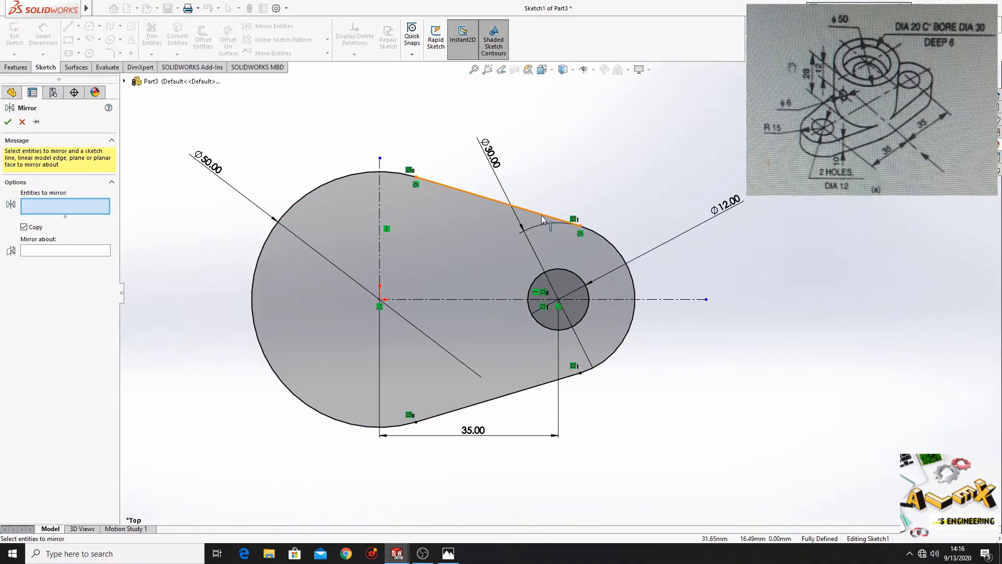
{"action": "left_click", "coordinate": [544, 219]}
{"action": "left_click", "coordinate": [618, 250]}
{"action": "left_click", "coordinate": [590, 299]}
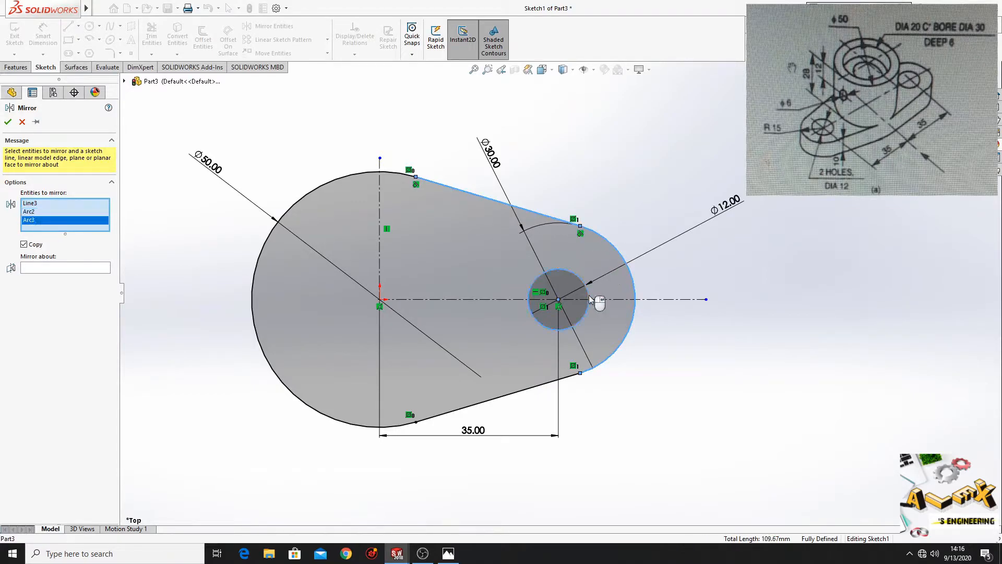
{"action": "left_click", "coordinate": [562, 384]}
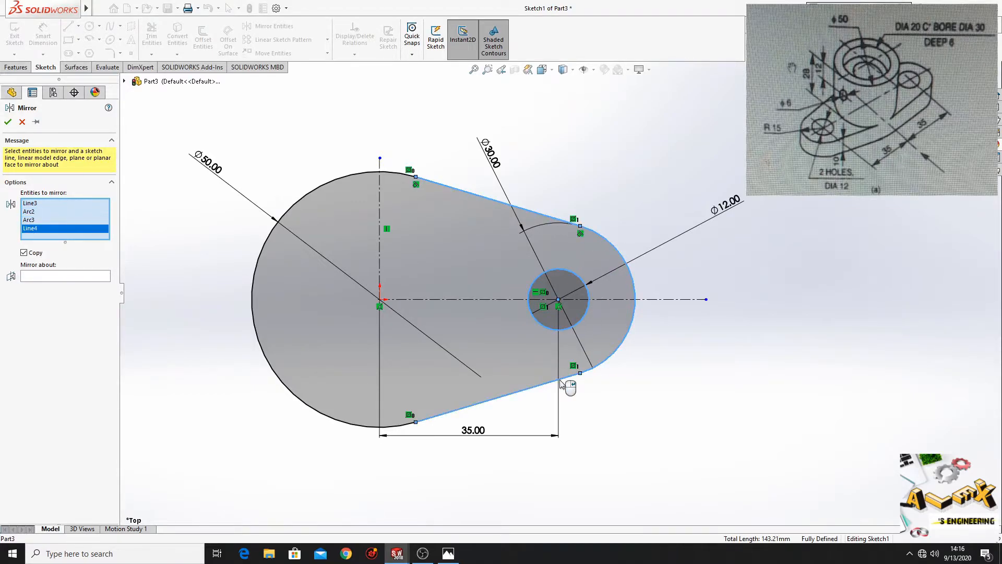
{"action": "left_click", "coordinate": [68, 277]}
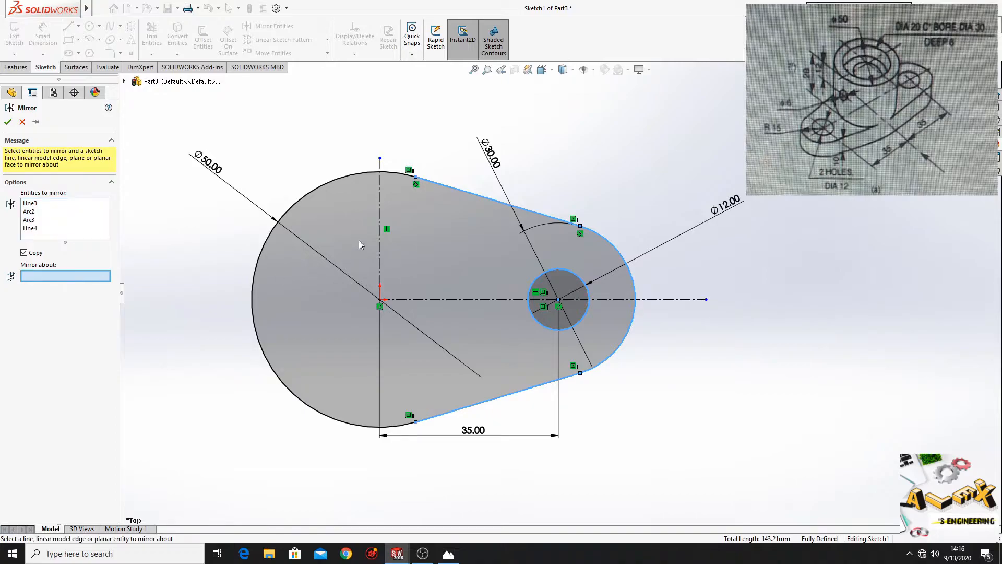
{"action": "left_click", "coordinate": [380, 224]}
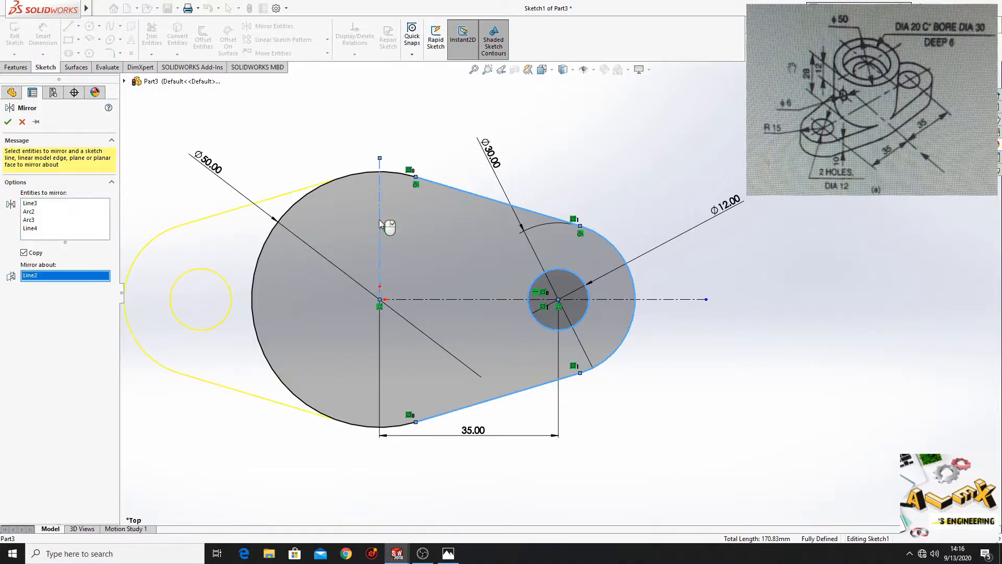
{"action": "left_click", "coordinate": [8, 121]}
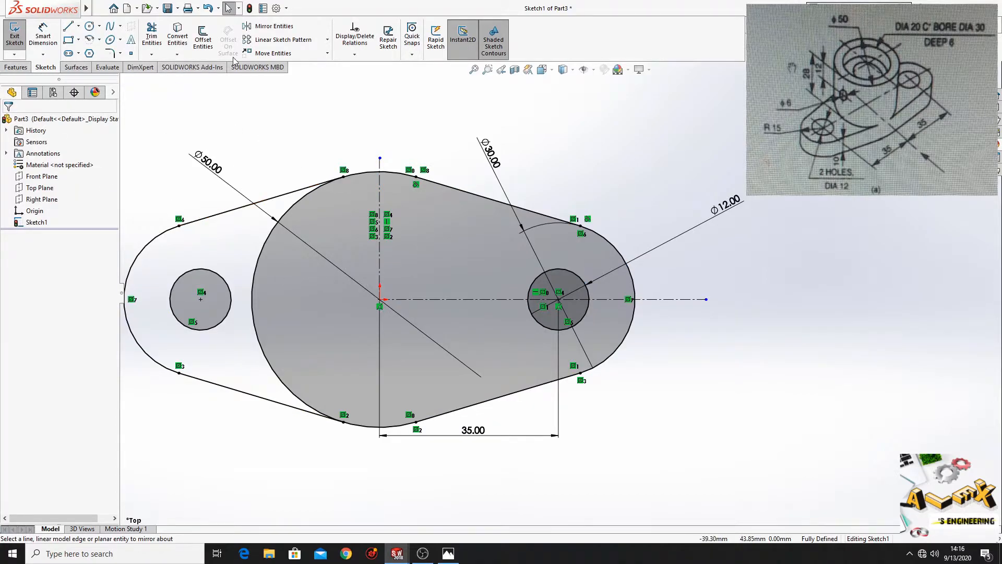
Trim away the inner arc of the 50 mm circle on the mirrored side with Power trim.
{"action": "left_click", "coordinate": [159, 42]}
{"action": "left_click_drag", "start_coordinate": [309, 228], "coordinate": [281, 209]}
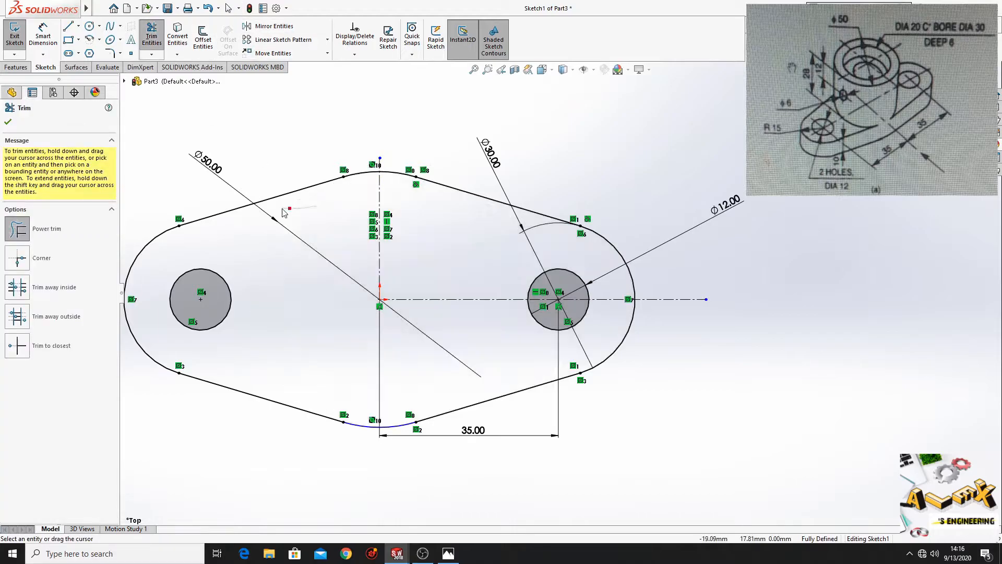
{"action": "right_click", "coordinate": [209, 94]}
{"action": "left_click", "coordinate": [235, 121]}
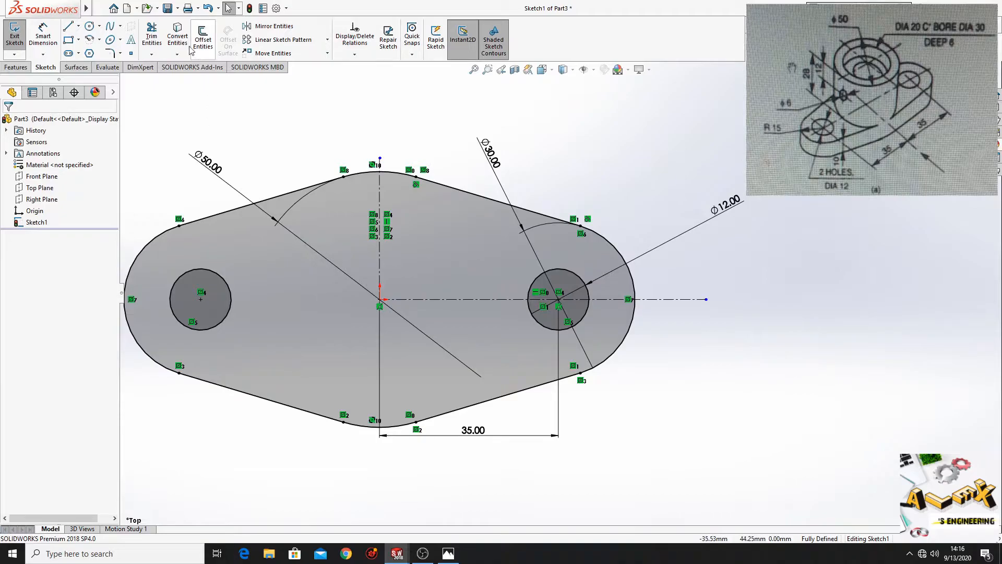
Draw a circle about 25 mm in diameter centred on the origin for the central bore.
{"action": "left_click", "coordinate": [89, 27]}
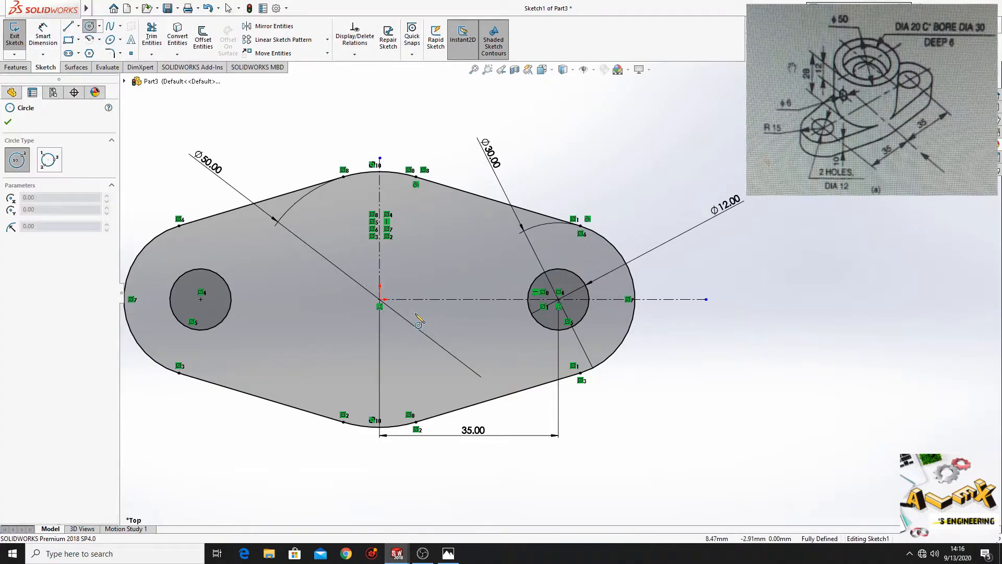
{"action": "left_click_drag", "start_coordinate": [380, 299], "coordinate": [443, 300]}
{"action": "right_click", "coordinate": [446, 96]}
{"action": "left_click", "coordinate": [470, 132]}
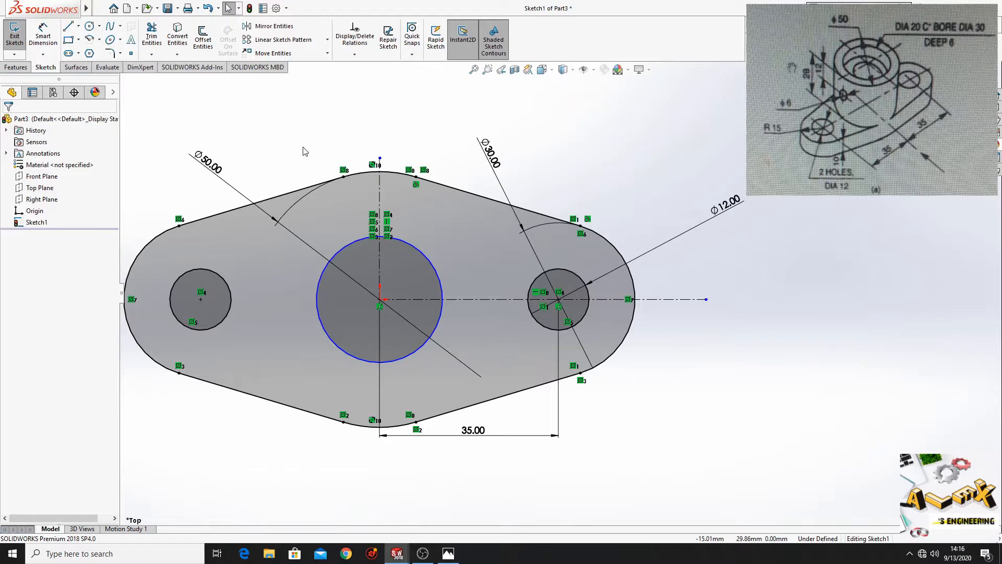
Dimension the central bore circle to a diameter of 20 mm.
{"action": "left_click", "coordinate": [42, 35]}
{"action": "left_click", "coordinate": [342, 249]}
{"action": "left_click", "coordinate": [269, 137]}
{"action": "type", "text": "20"}
{"action": "key", "text": "Return"}
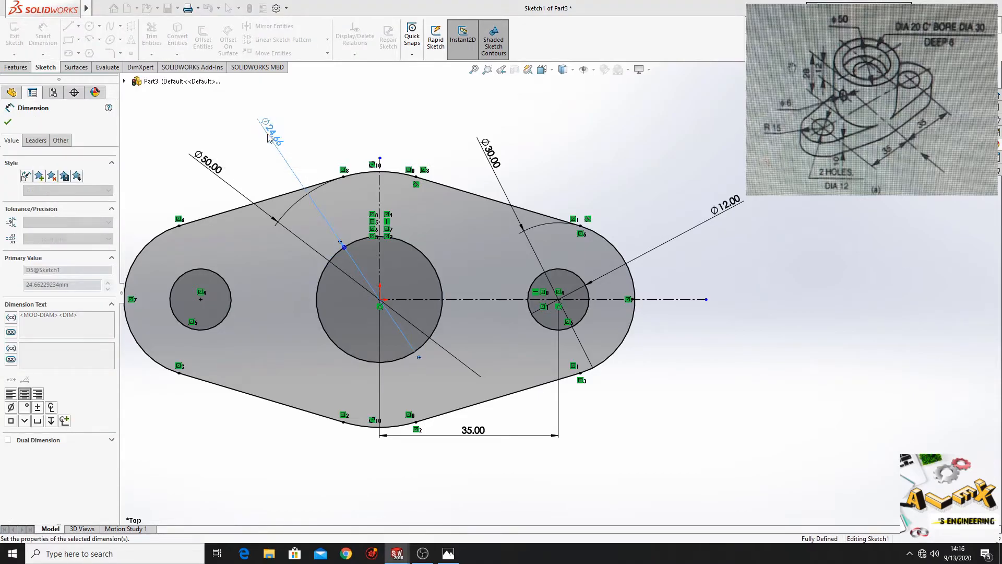
{"action": "right_click", "coordinate": [328, 105]}
{"action": "left_click", "coordinate": [353, 138]}
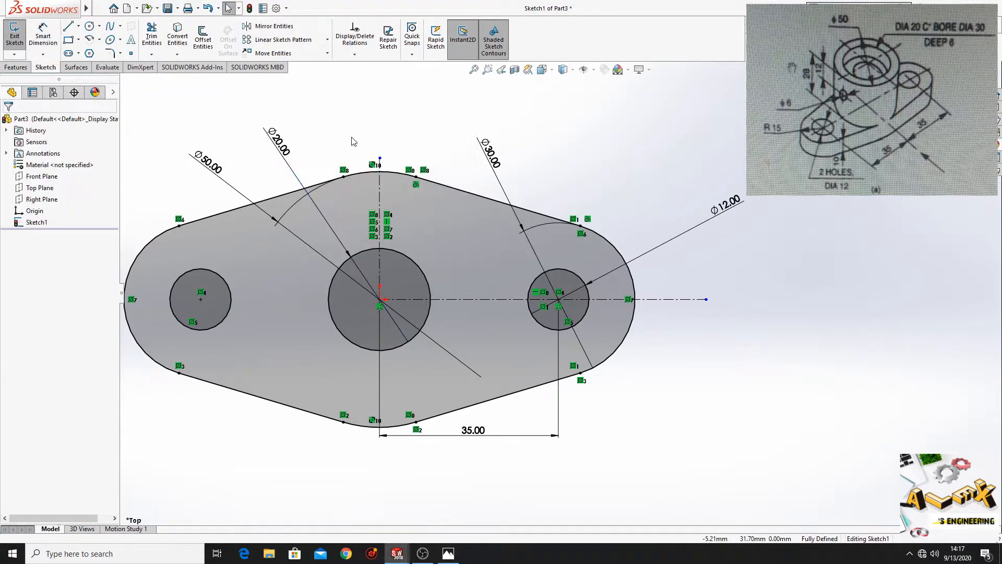
Extrude the base profile as a blind boss 10 mm deep.
{"action": "left_click", "coordinate": [16, 68]}
{"action": "left_click", "coordinate": [18, 37]}
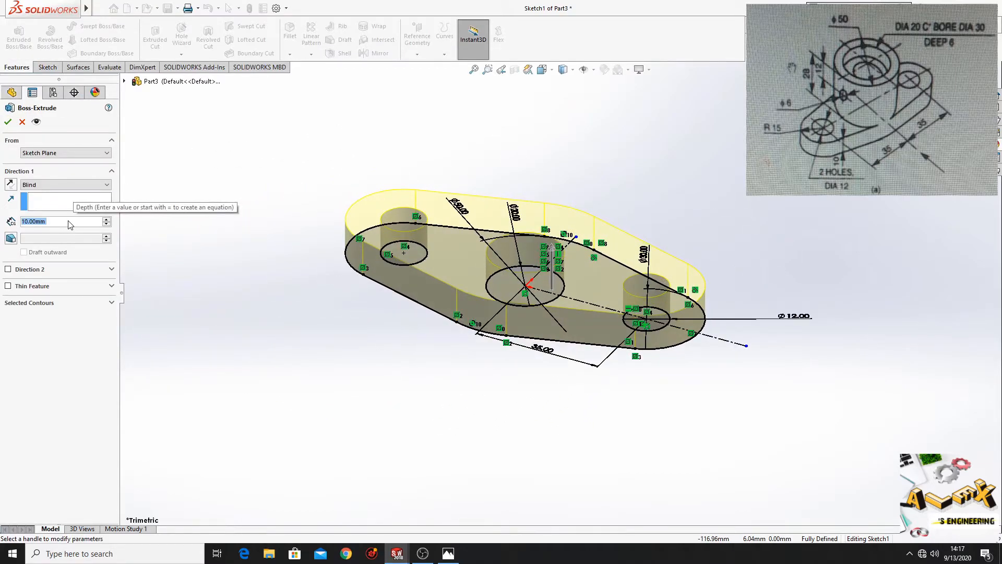
{"action": "left_click", "coordinate": [8, 120]}
Start a new sketch on the top face of the base plate and orient the view normal to it.
{"action": "middle_click_drag", "start_coordinate": [349, 233], "coordinate": [316, 272]}
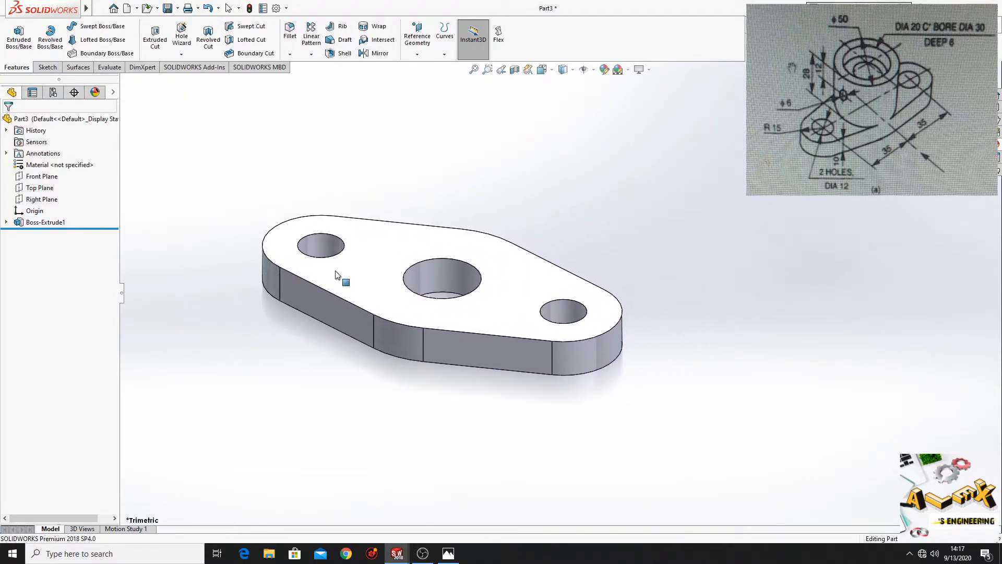
{"action": "left_click", "coordinate": [316, 273]}
{"action": "left_click", "coordinate": [434, 244]}
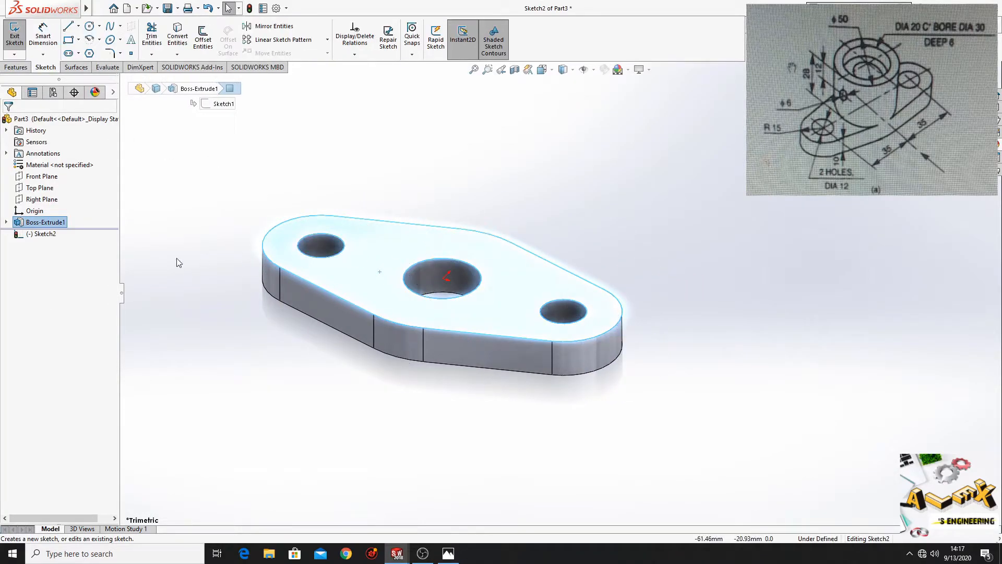
{"action": "left_click", "coordinate": [48, 236]}
{"action": "left_click", "coordinate": [73, 219]}
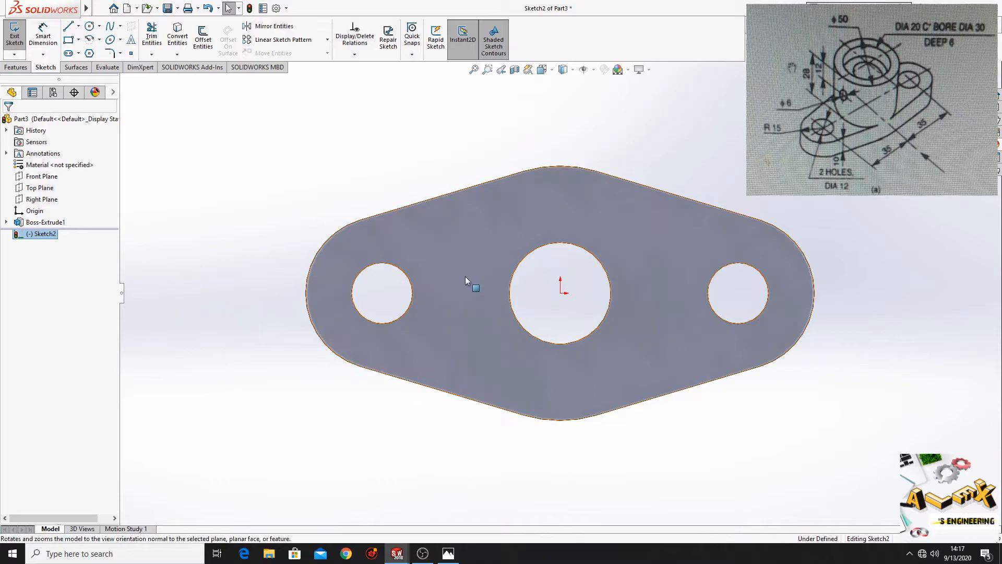
{"action": "middle_click_drag", "start_coordinate": [317, 294], "coordinate": [294, 295], "text": "ctrl"}
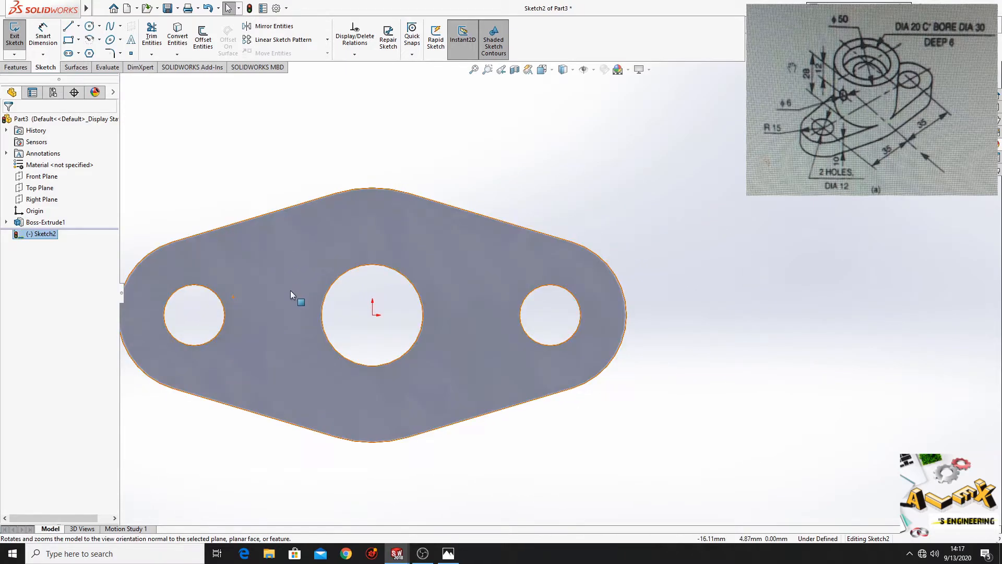
Draw a circle about 30 mm in diameter centred on the origin, around the central bore.
{"action": "left_click", "coordinate": [89, 26]}
{"action": "left_click", "coordinate": [372, 315]}
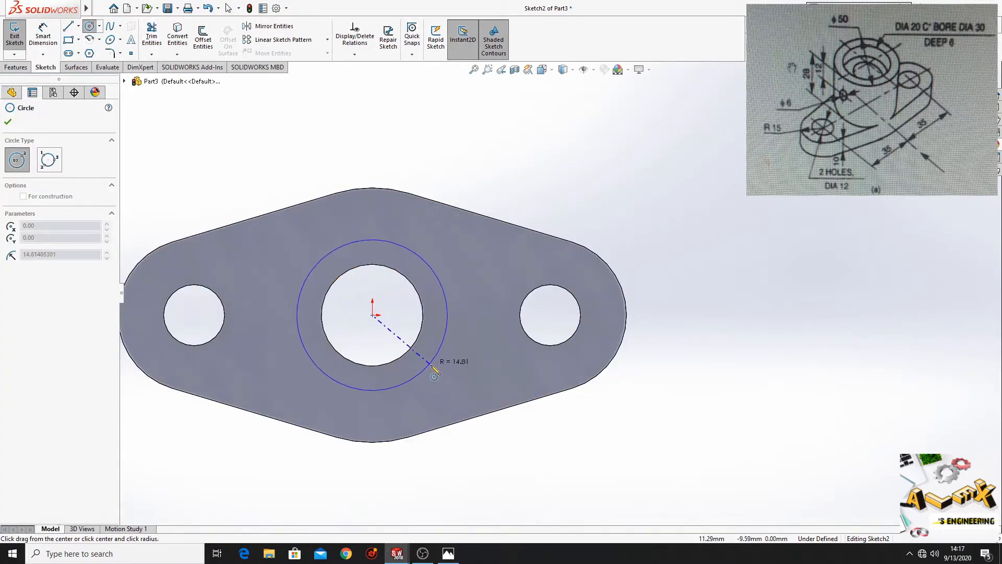
{"action": "left_click", "coordinate": [433, 369]}
{"action": "right_click", "coordinate": [430, 130]}
{"action": "left_click", "coordinate": [438, 133]}
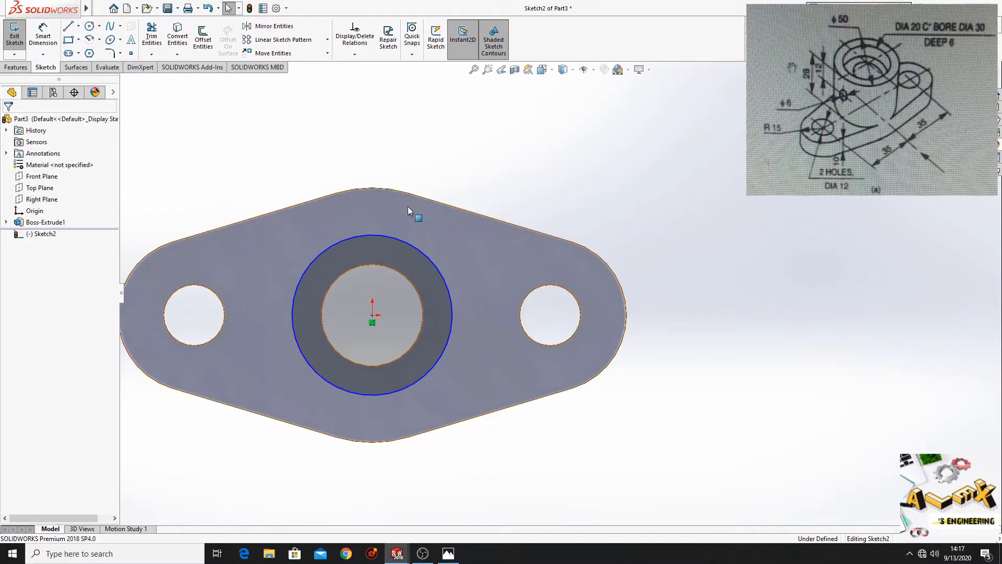
Make the new circle coradial with the plate's 50 mm outer arc edge.
{"action": "left_click", "coordinate": [396, 240]}
{"action": "left_click", "coordinate": [372, 188], "text": "ctrl"}
{"action": "left_click", "coordinate": [345, 177]}
{"action": "left_click", "coordinate": [356, 189]}
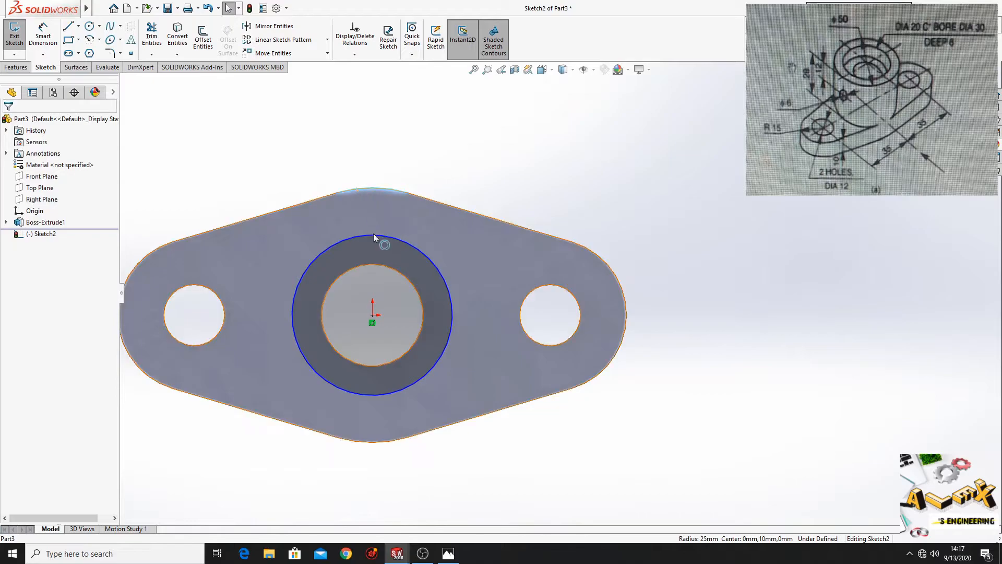
{"action": "left_click", "coordinate": [374, 236], "text": "ctrl"}
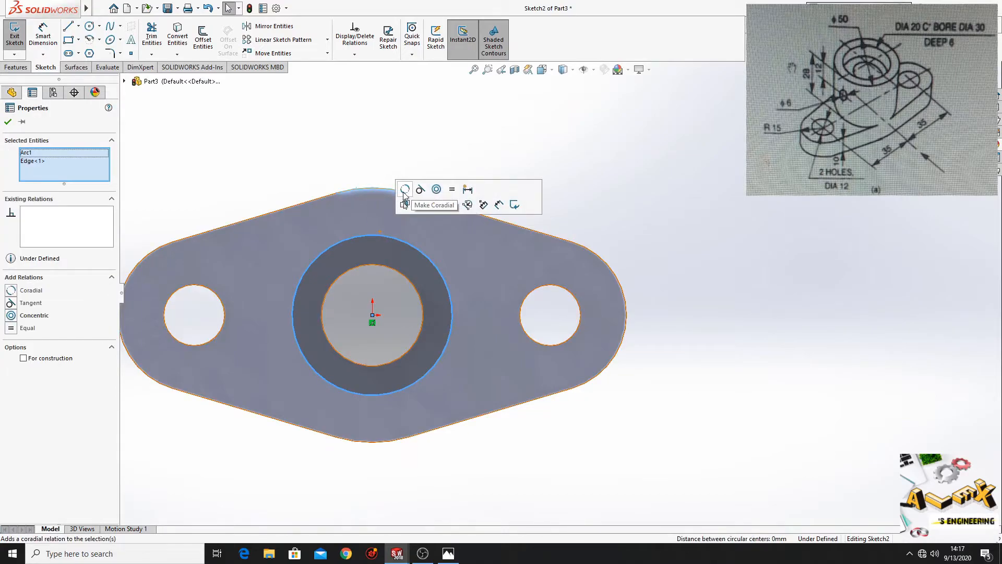
{"action": "left_click", "coordinate": [405, 190]}
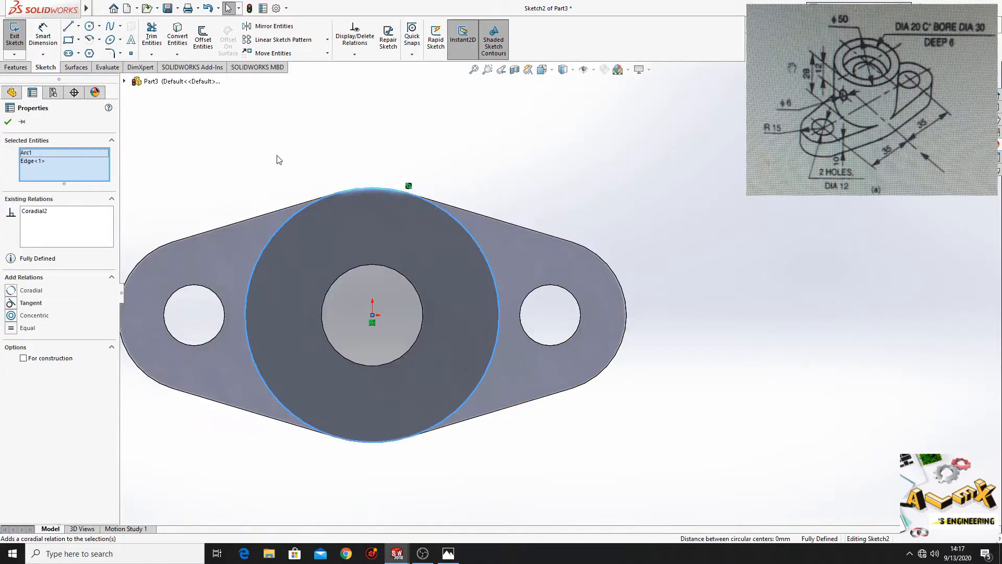
Convert the edge of the 20 mm central bore into a sketch circle.
{"action": "left_click", "coordinate": [178, 38]}
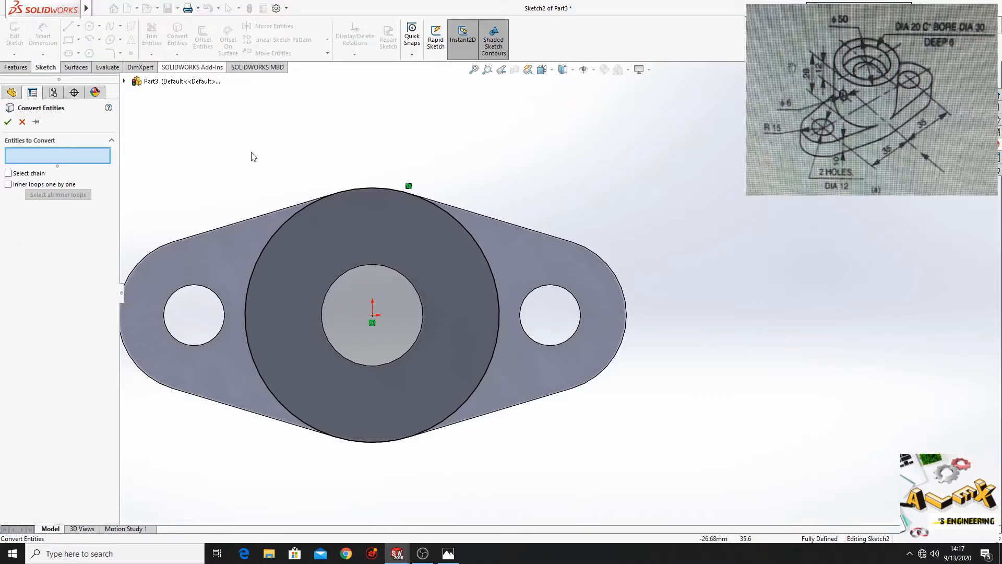
{"action": "left_click", "coordinate": [338, 279]}
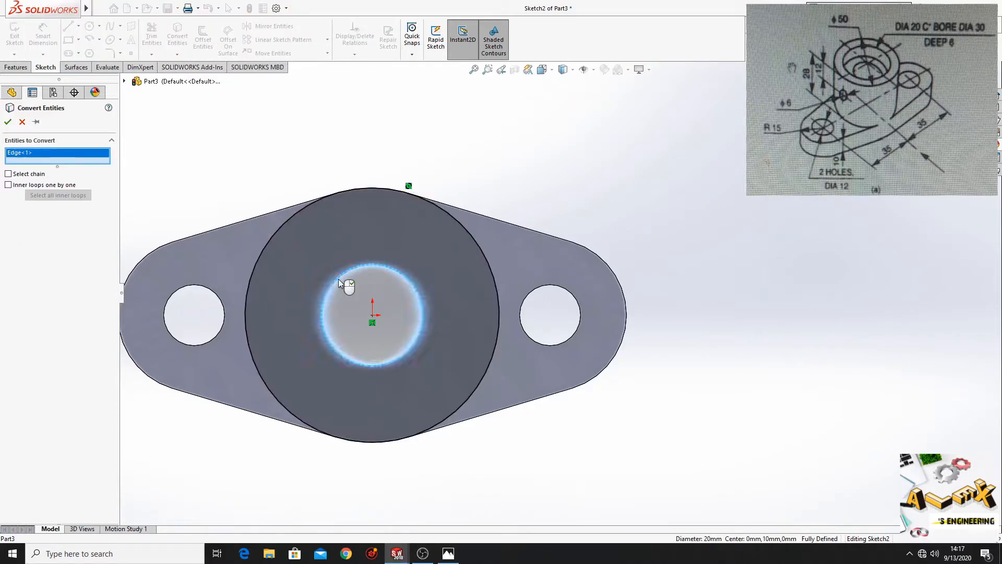
{"action": "left_click", "coordinate": [8, 122]}
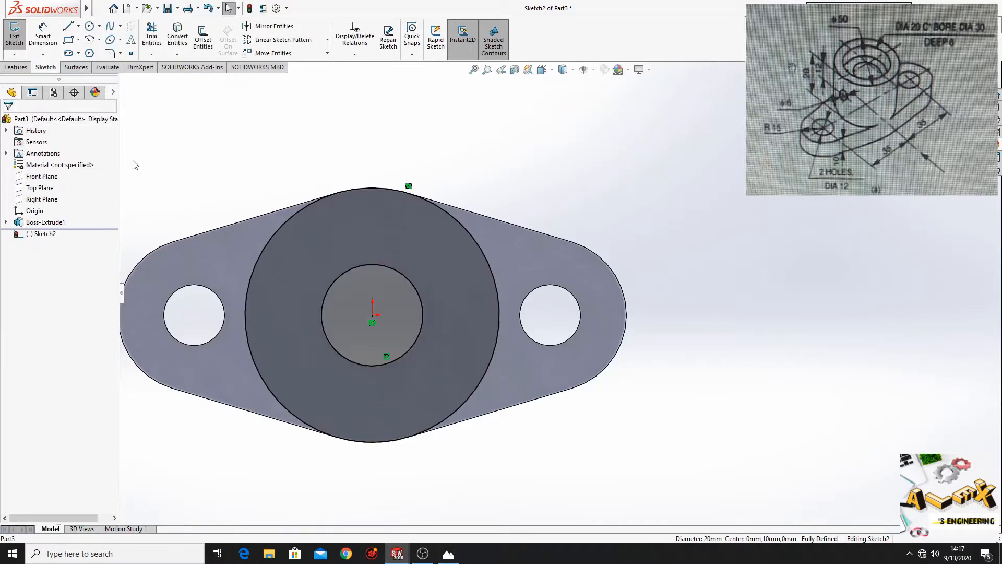
Extrude the ring between the two circles as a blind boss 28 mm high, merged with the base plate.
{"action": "left_click", "coordinate": [15, 68]}
{"action": "left_click", "coordinate": [18, 36]}
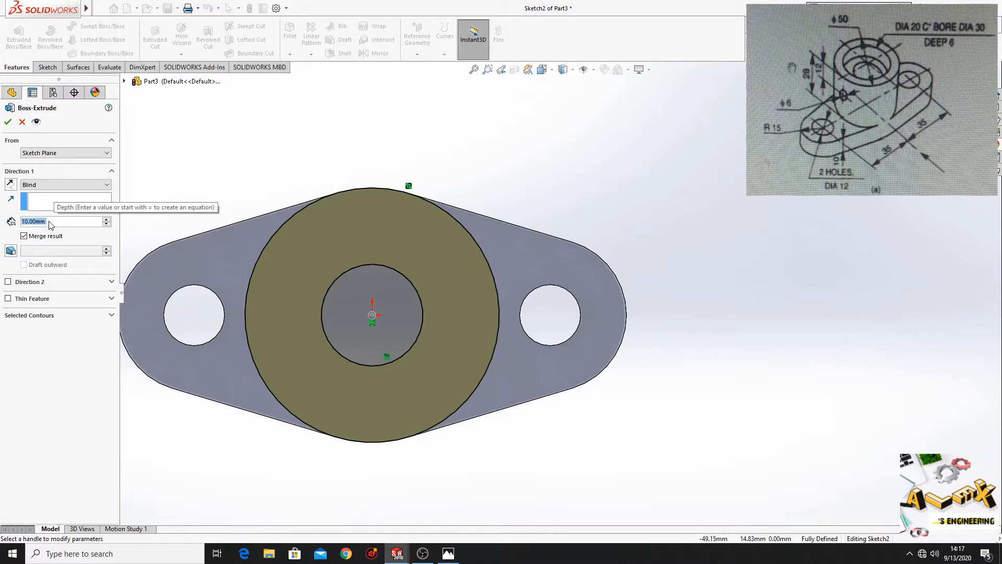
{"action": "type", "text": "28"}
{"action": "key", "text": "Return"}
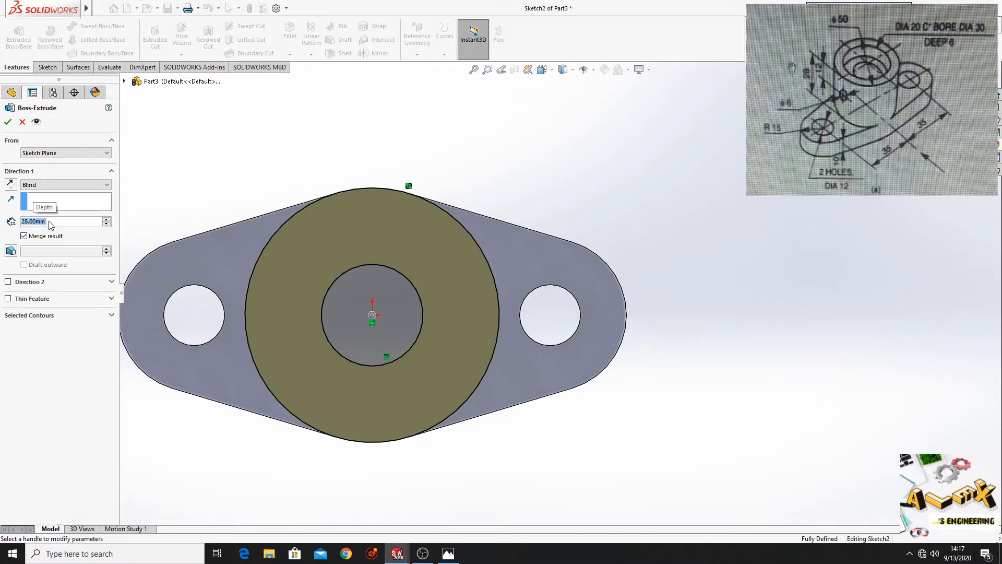
{"action": "left_click", "coordinate": [7, 122]}
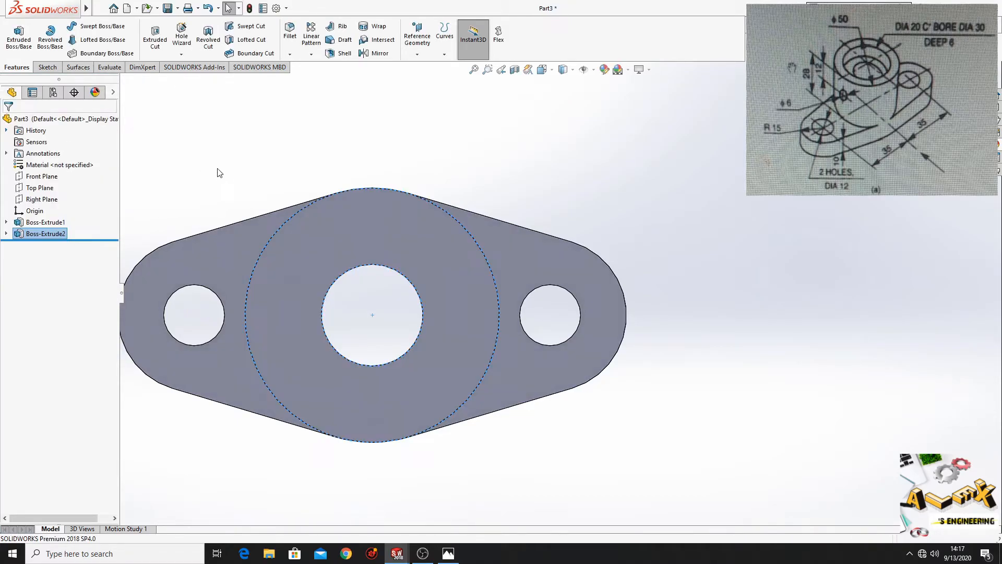
Start a sketch on the boss's top face and draw a circle about 31 mm in diameter centred on the origin.
{"action": "middle_click_drag", "start_coordinate": [343, 284], "coordinate": [293, 224]}
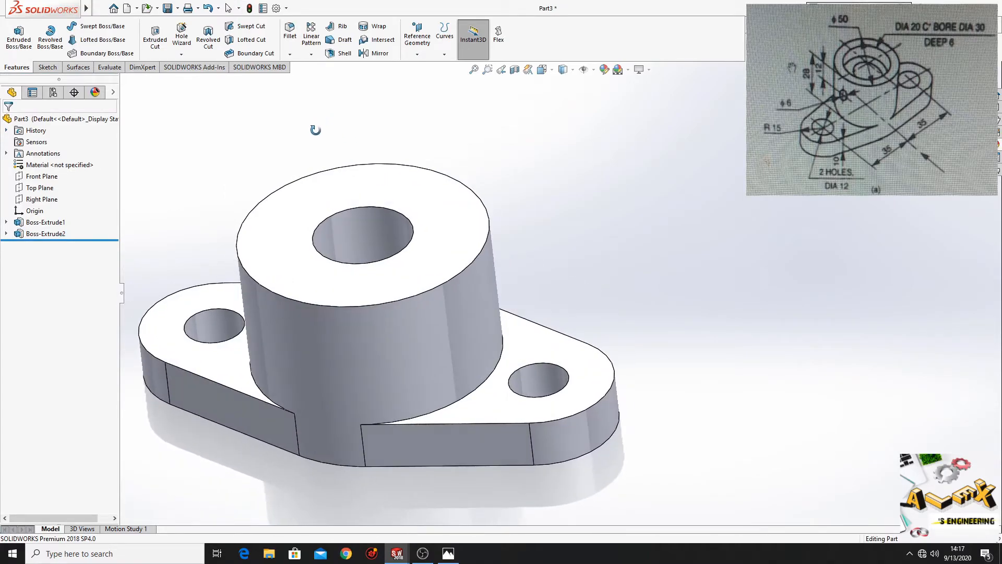
{"action": "left_click", "coordinate": [291, 223]}
{"action": "left_click", "coordinate": [335, 193]}
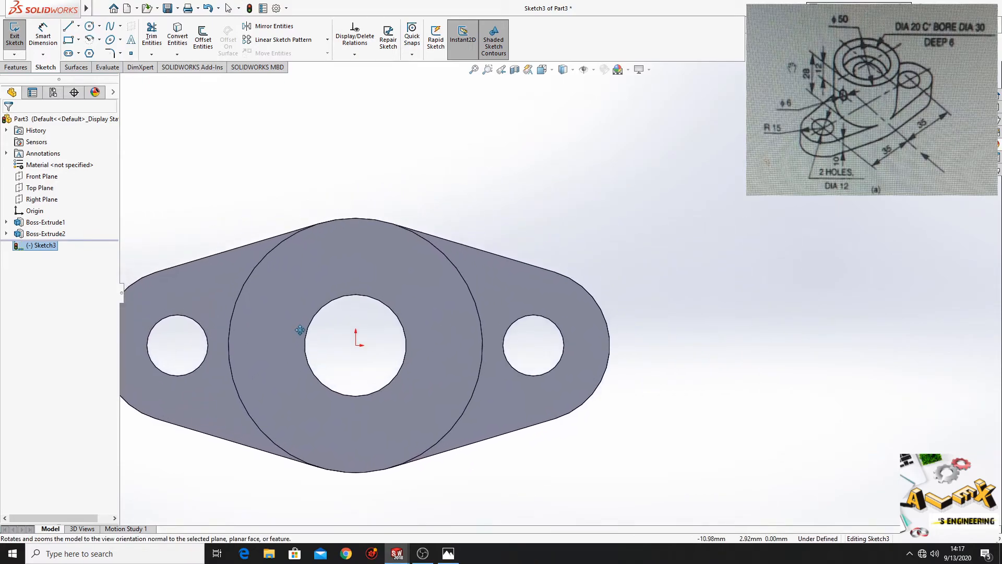
{"action": "left_click", "coordinate": [89, 26]}
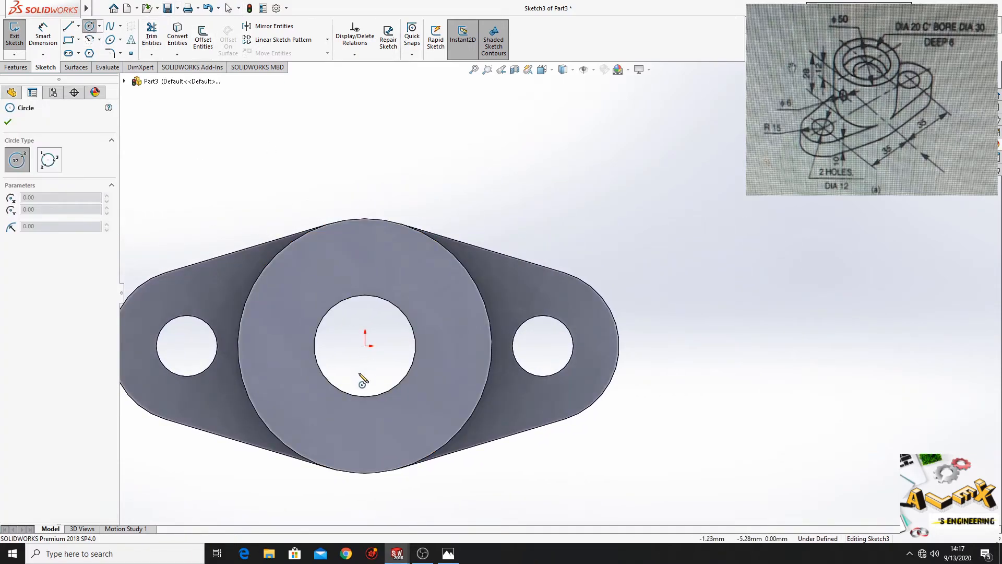
{"action": "left_click", "coordinate": [365, 345]}
{"action": "left_click", "coordinate": [431, 389]}
{"action": "right_click", "coordinate": [219, 134]}
{"action": "left_click", "coordinate": [247, 140]}
Dimension the new circle's diameter to 30 mm.
{"action": "left_click", "coordinate": [30, 29]}
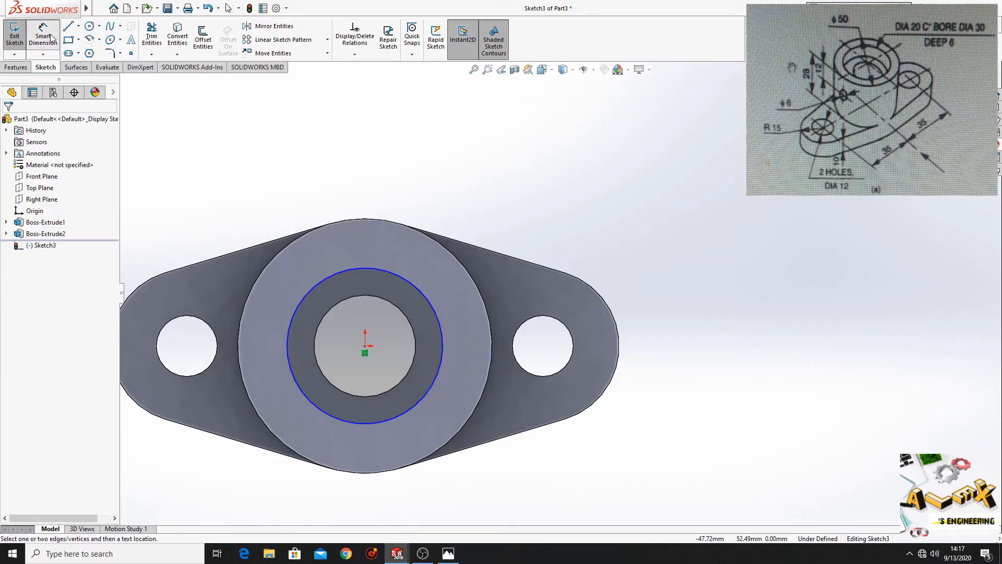
{"action": "left_click", "coordinate": [51, 38]}
{"action": "left_click", "coordinate": [38, 41]}
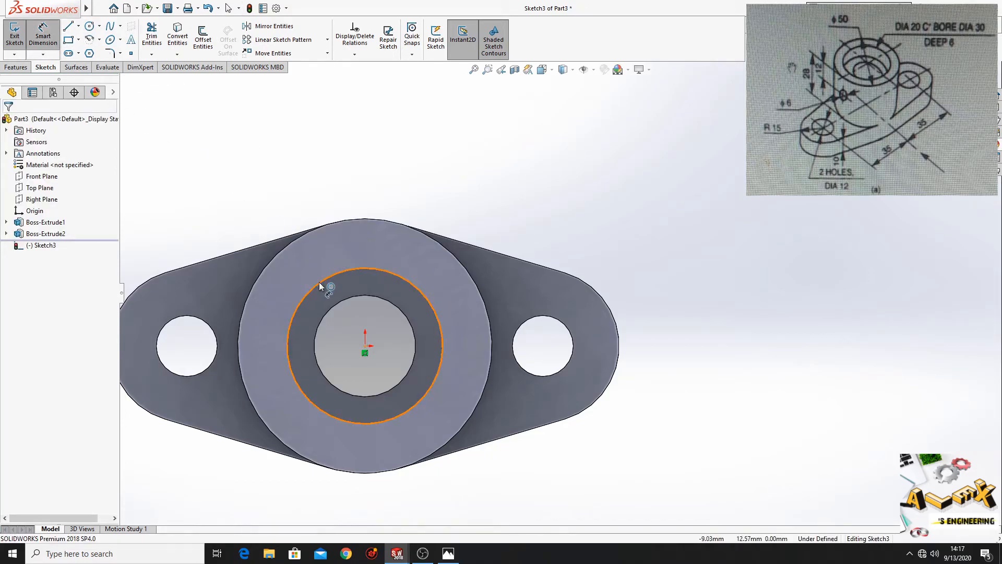
{"action": "left_click", "coordinate": [319, 282]}
{"action": "left_click", "coordinate": [263, 193]}
{"action": "type", "text": "30"}
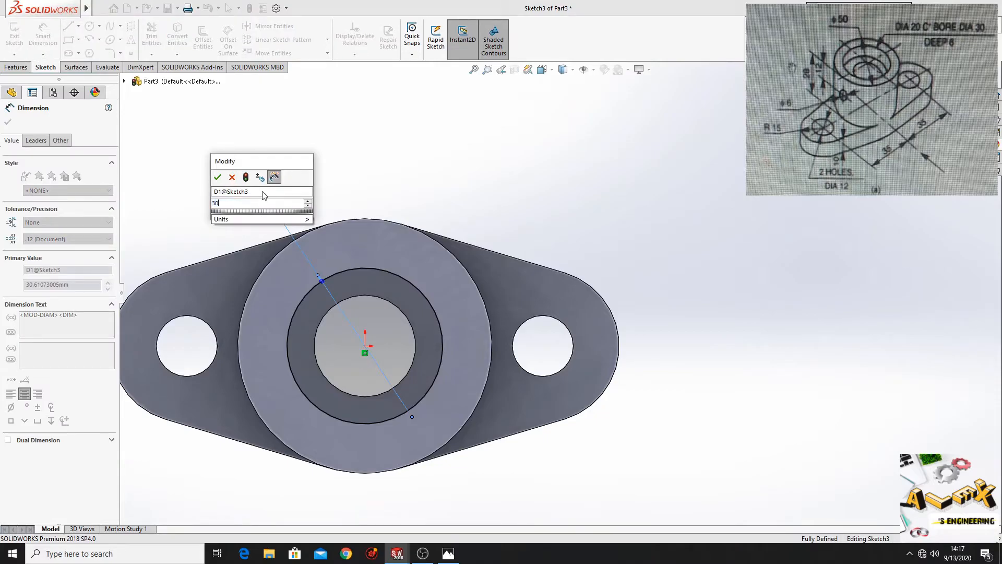
{"action": "key", "text": "Return"}
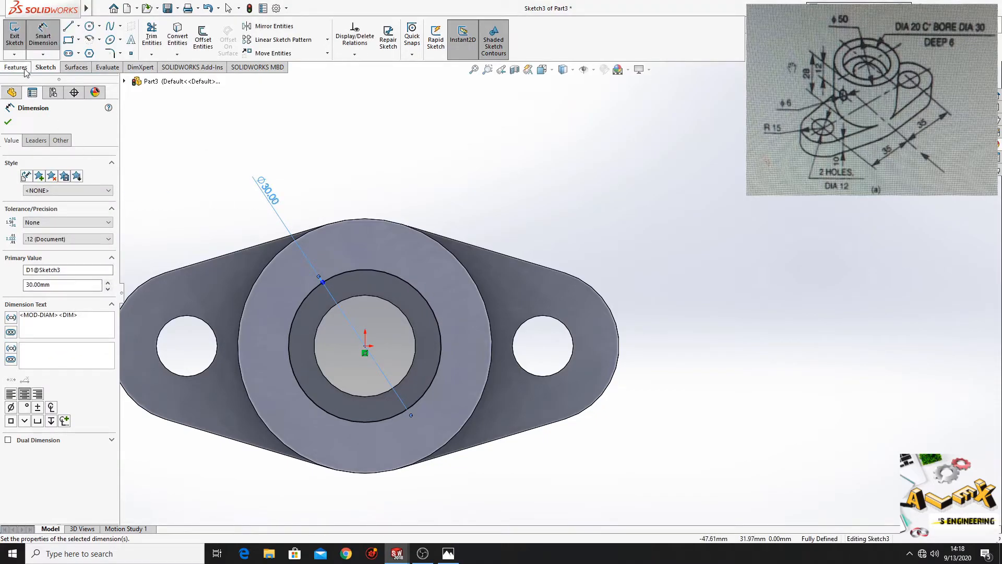
Cut the 30 mm circle 6 mm deep into the boss as a blind extruded cut to form the counterbore.
{"action": "left_click", "coordinate": [18, 67]}
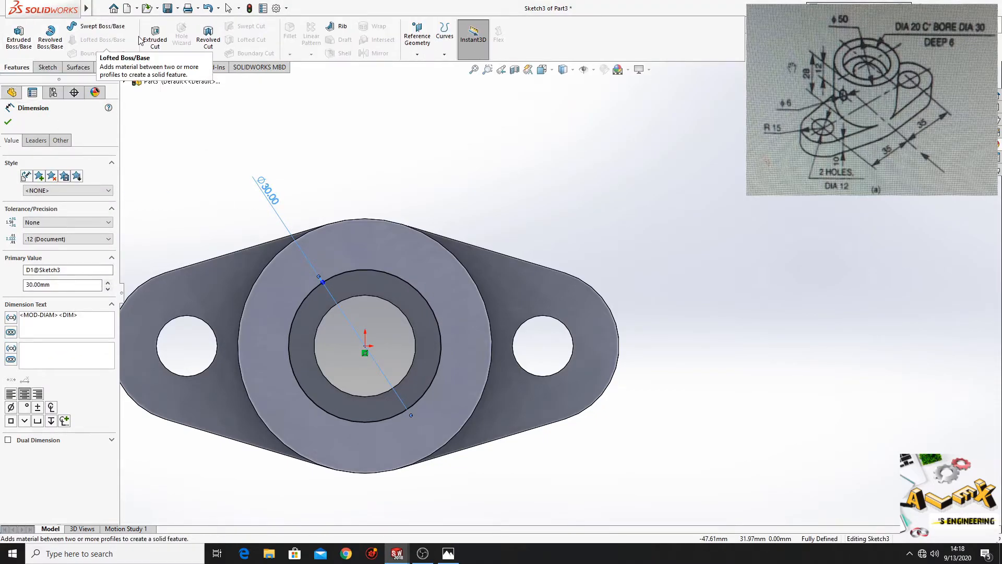
{"action": "left_click", "coordinate": [155, 36]}
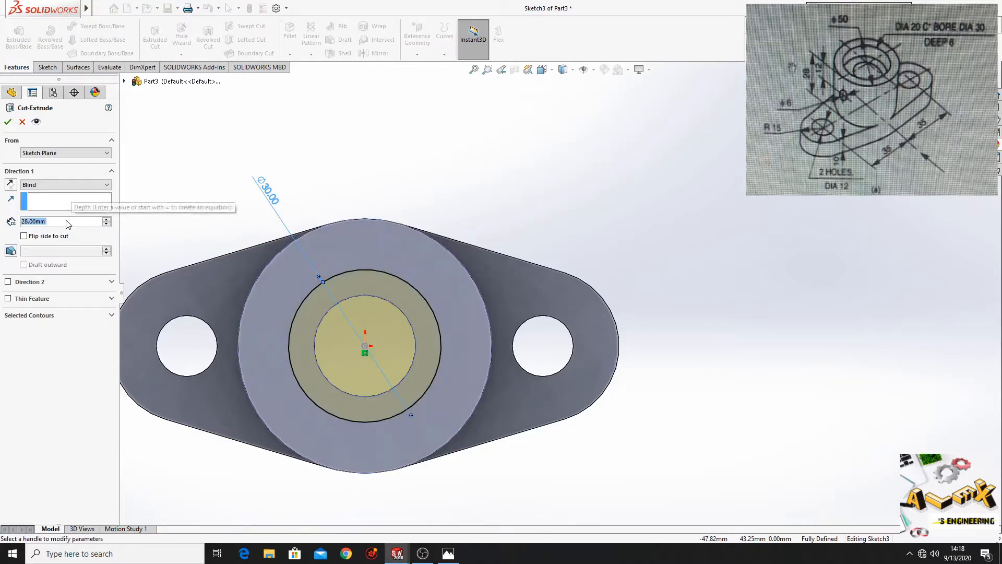
{"action": "type", "text": "6"}
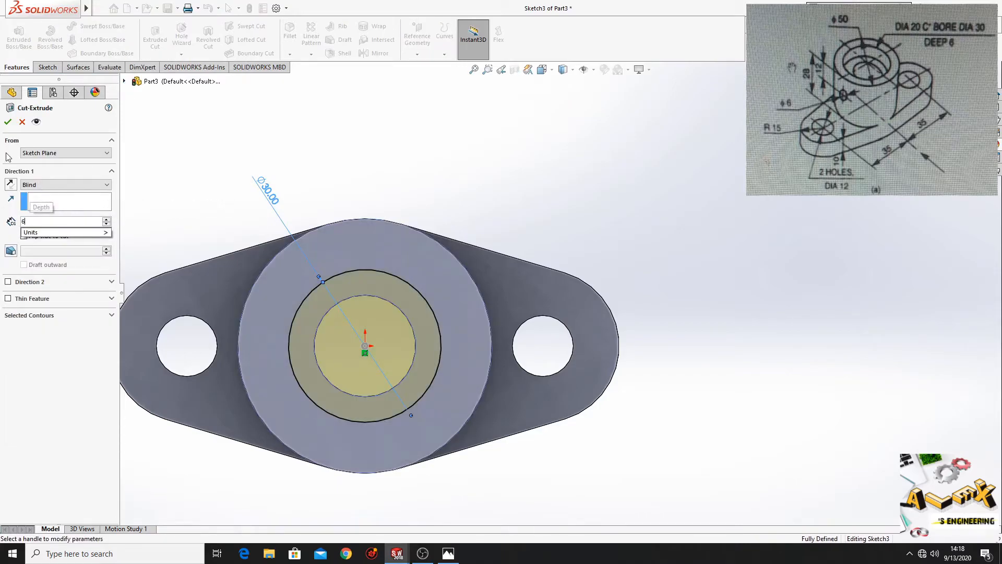
{"action": "left_click", "coordinate": [8, 122]}
Start a sketch on the Right Plane and draw a vertical centreline from the boss's top edge to the base plate's top edge.
{"action": "middle_click_drag", "start_coordinate": [190, 186], "coordinate": [324, 323]}
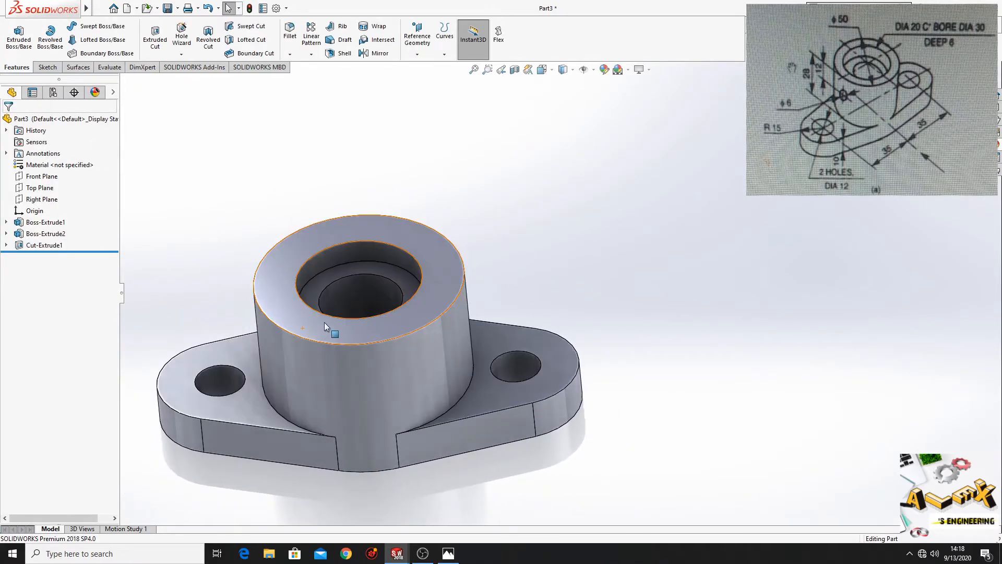
{"action": "left_click", "coordinate": [33, 198]}
{"action": "left_click", "coordinate": [53, 176]}
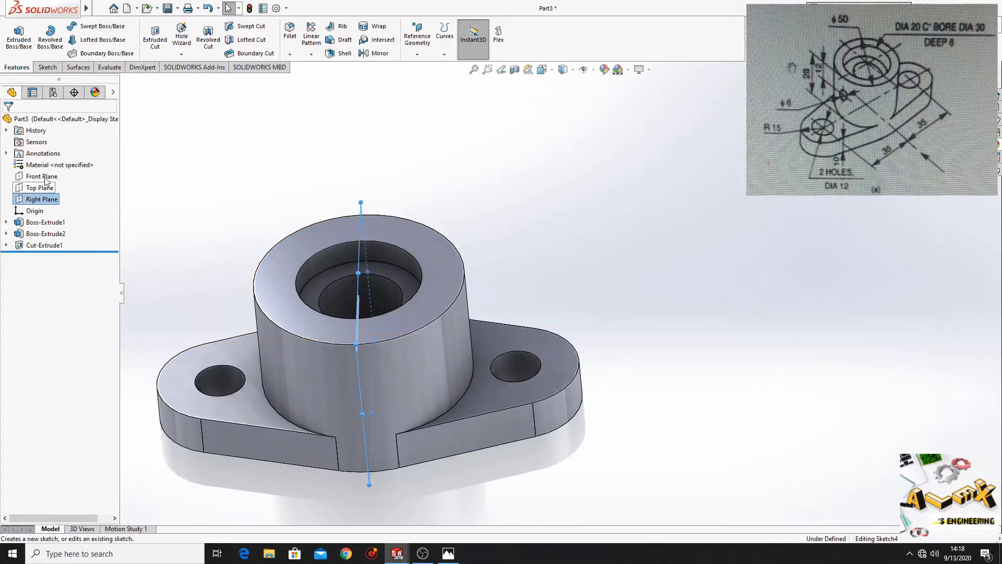
{"action": "left_click", "coordinate": [44, 256]}
{"action": "left_click", "coordinate": [133, 275]}
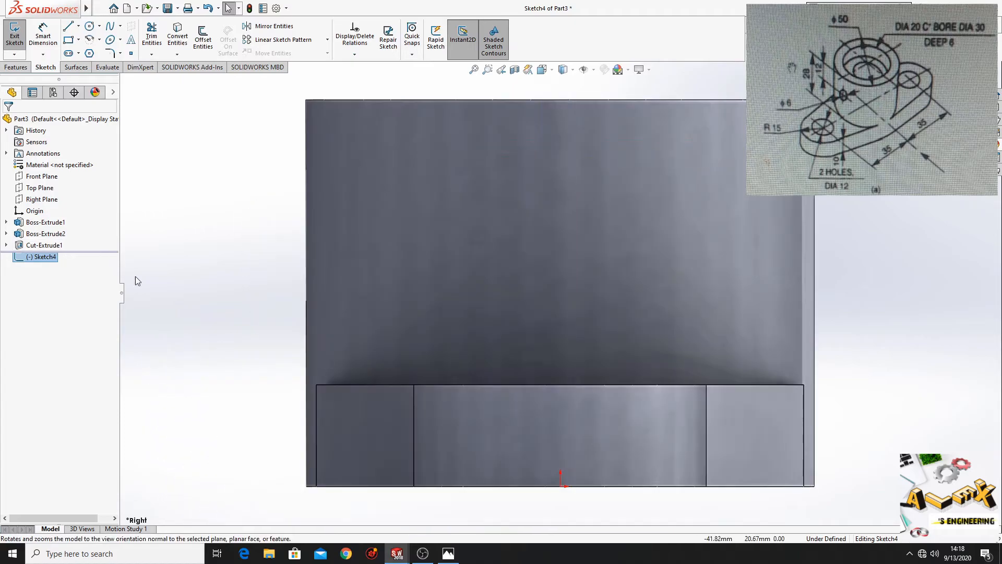
{"action": "middle_click_drag", "start_coordinate": [307, 256], "coordinate": [210, 300], "text": "ctrl"}
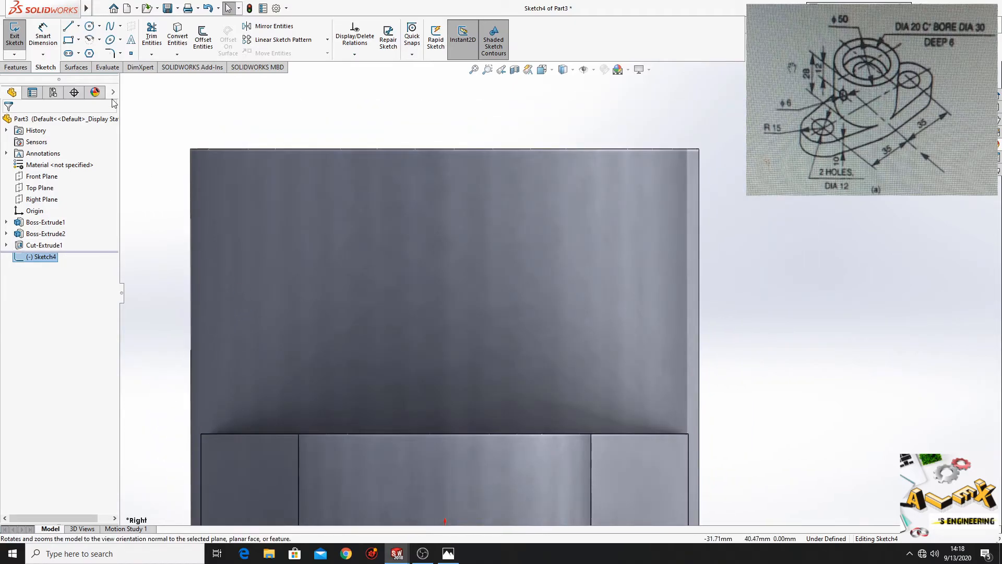
{"action": "left_click", "coordinate": [78, 29]}
{"action": "left_click", "coordinate": [97, 51]}
{"action": "left_click_drag", "start_coordinate": [444, 149], "coordinate": [445, 433]}
{"action": "right_click", "coordinate": [337, 276]}
{"action": "left_click", "coordinate": [361, 286]}
Draw a circle about 9.3 mm in diameter centred on the vertical centreline, in the upper half of the boss.
{"action": "middle_click_drag", "start_coordinate": [404, 290], "coordinate": [371, 291], "text": "ctrl"}
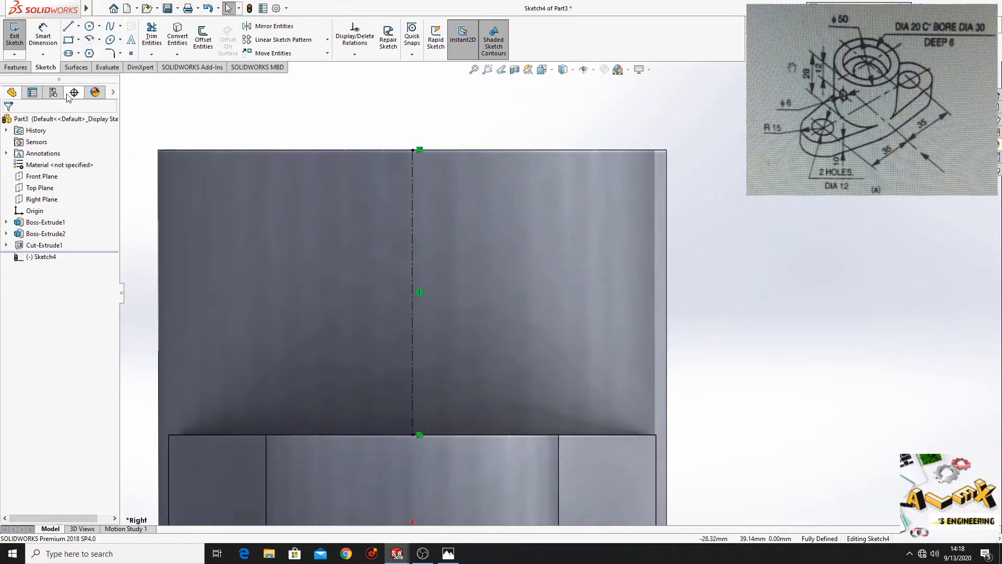
{"action": "left_click", "coordinate": [90, 26]}
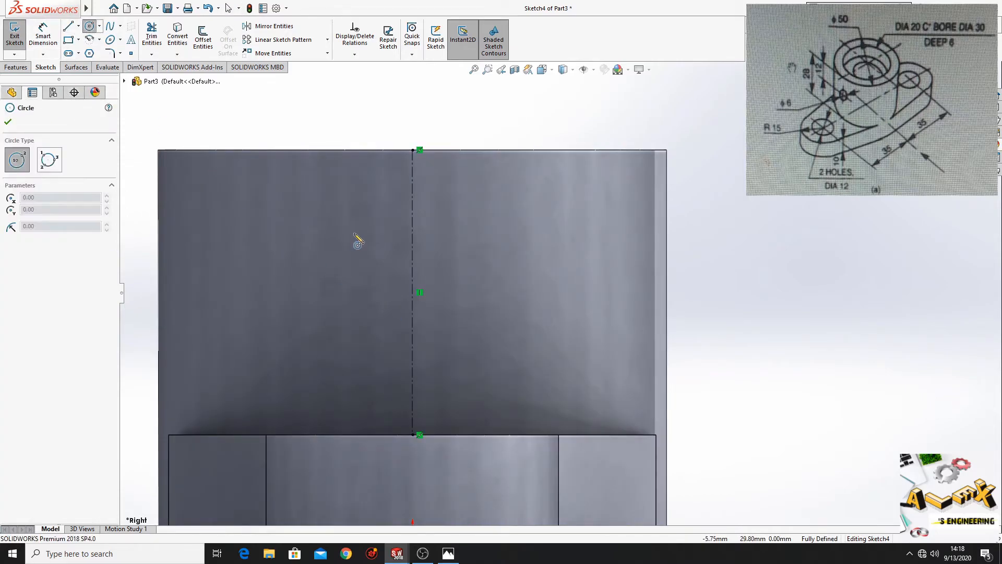
{"action": "left_click", "coordinate": [413, 256]}
{"action": "left_click", "coordinate": [425, 298]}
{"action": "key", "text": "Escape"}
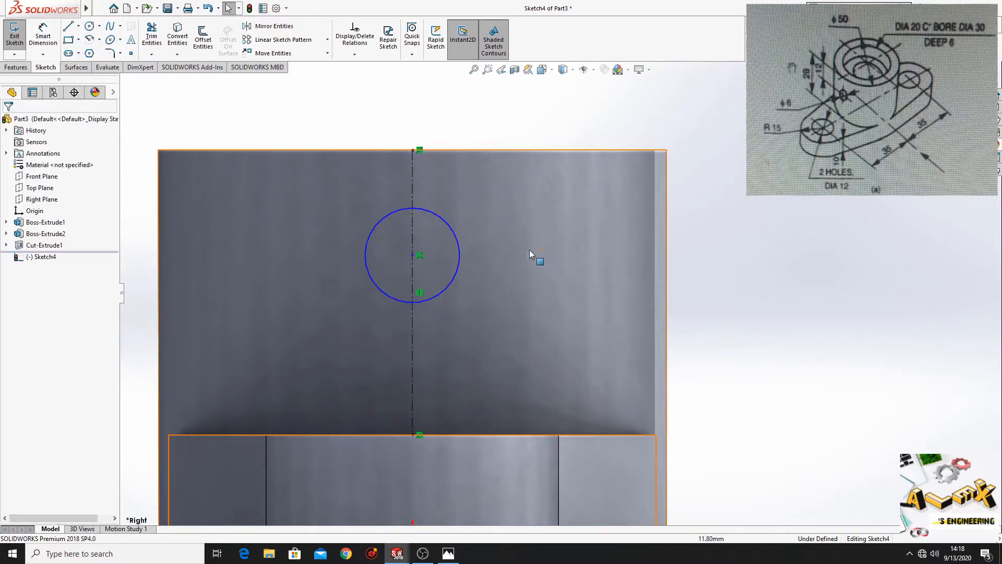
Dimension the side-hole circle's diameter to 6 mm.
{"action": "left_click", "coordinate": [43, 36]}
{"action": "left_click", "coordinate": [367, 245]}
{"action": "left_click", "coordinate": [287, 238]}
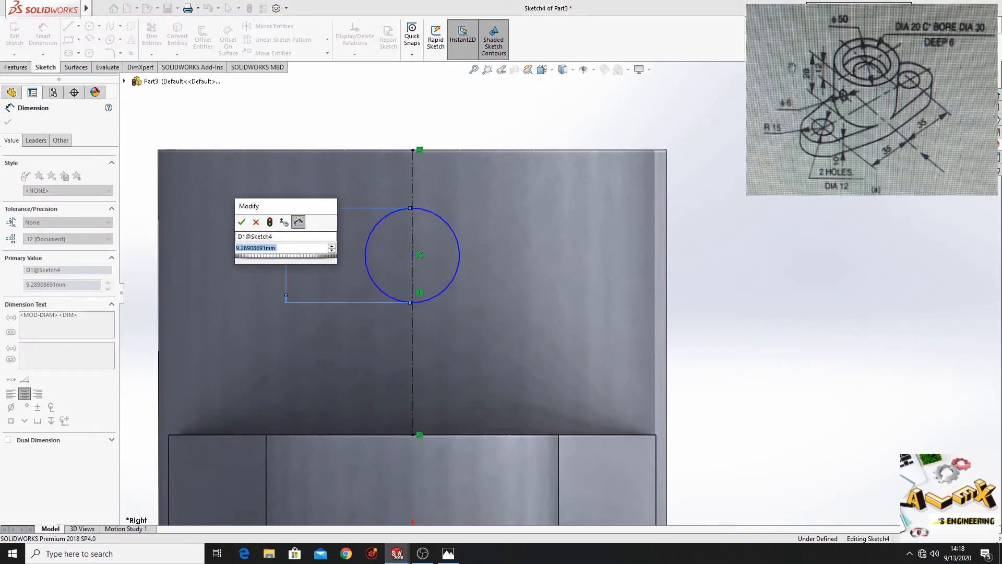
{"action": "type", "text": "6"}
{"action": "key", "text": "Return"}
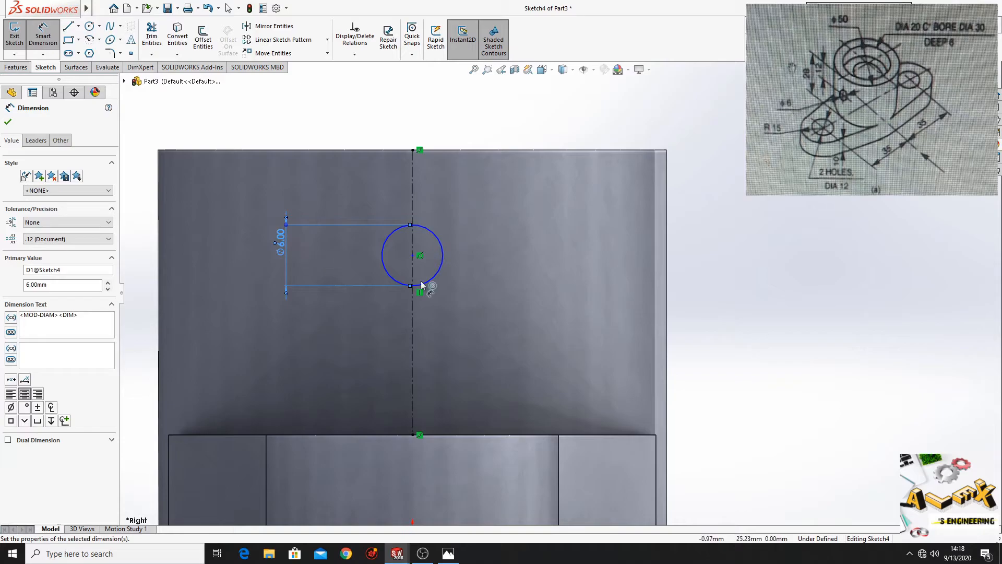
Dimension the circle's centre 12 mm below the boss's top edge.
{"action": "left_click", "coordinate": [413, 255]}
{"action": "left_click", "coordinate": [450, 151]}
{"action": "left_click", "coordinate": [467, 196]}
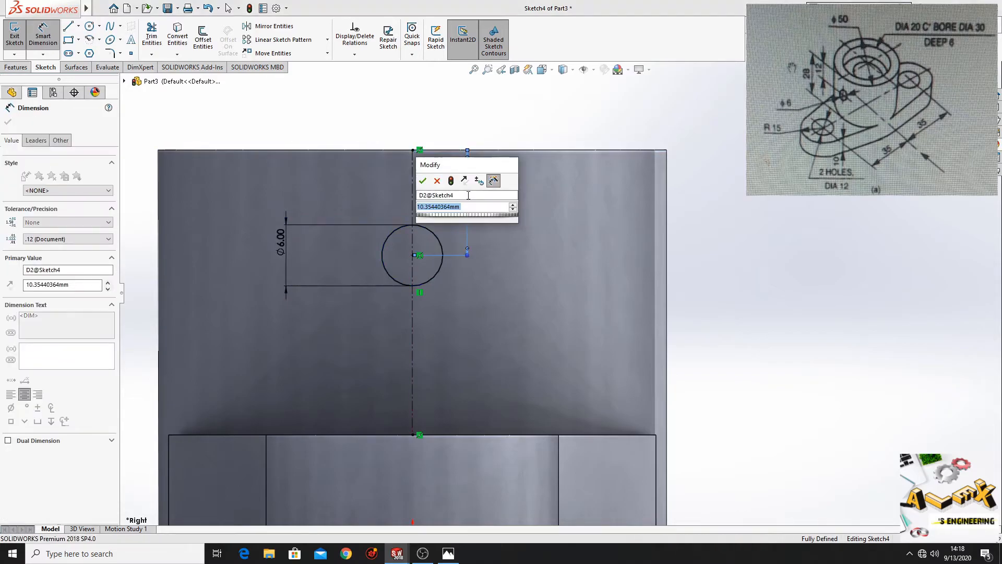
{"action": "type", "text": "12"}
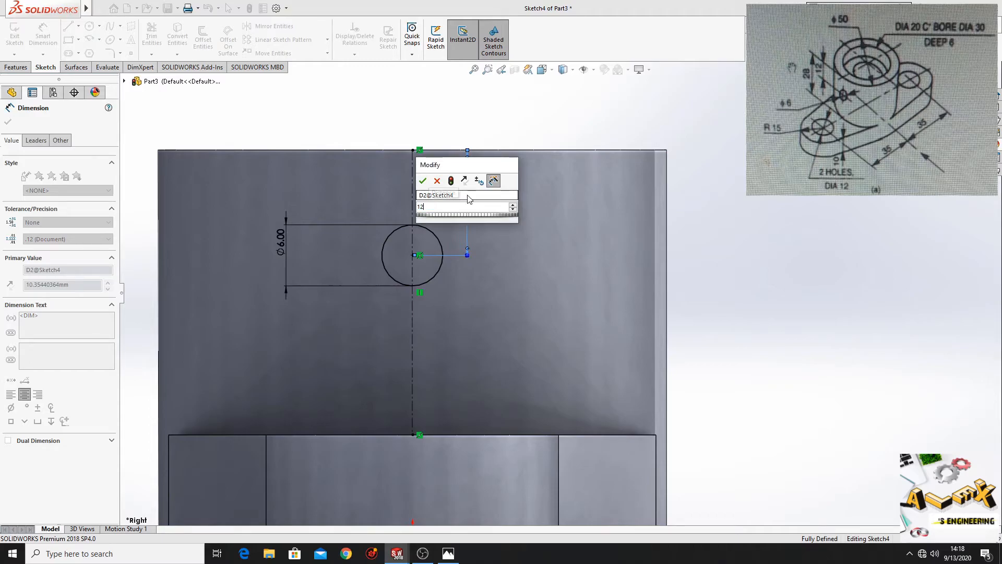
{"action": "key", "text": "Return"}
{"action": "right_click", "coordinate": [506, 205]}
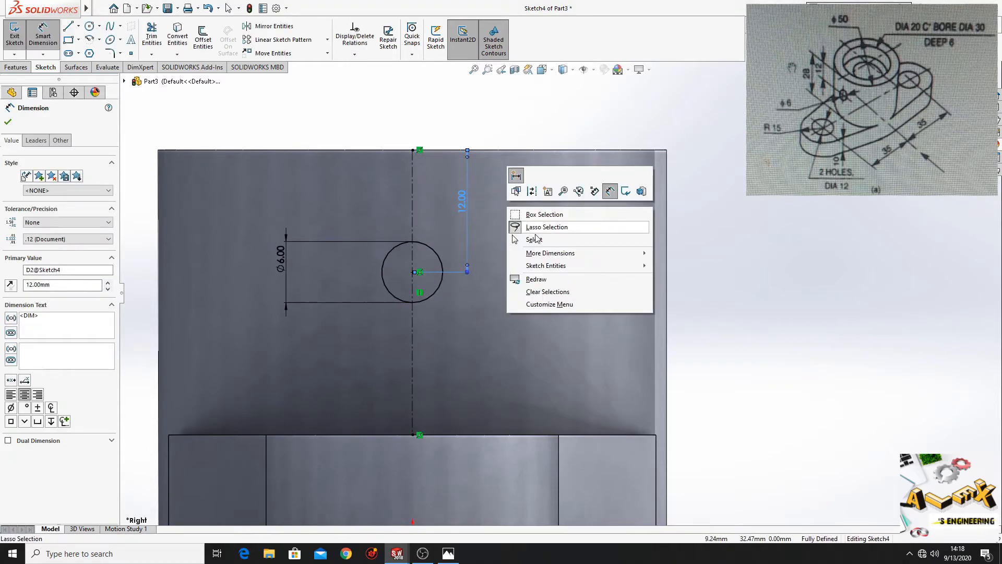
{"action": "left_click", "coordinate": [537, 239]}
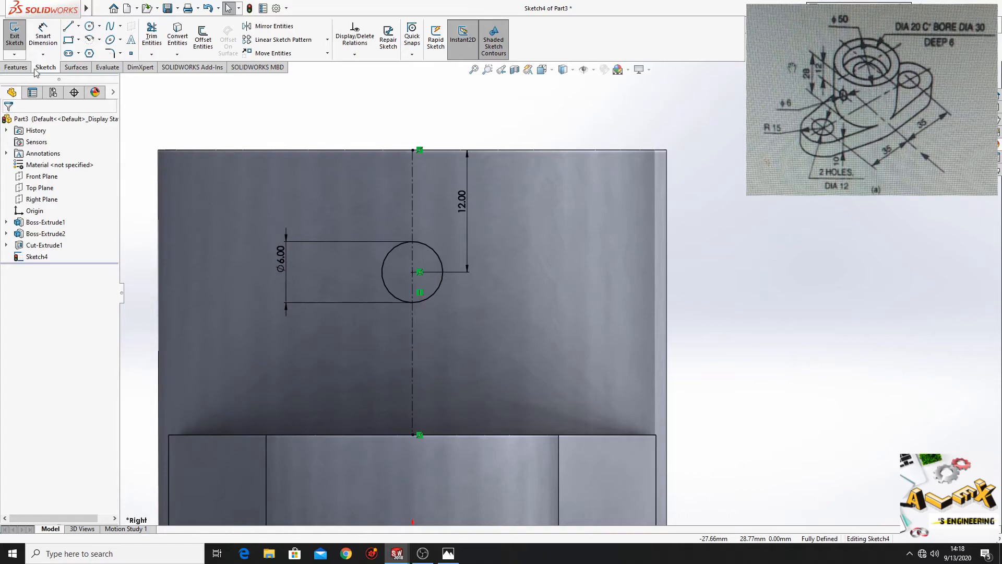
Cut the 6 mm circle through one side of the boss wall with an extruded cut set to Up To Next.
{"action": "left_click", "coordinate": [17, 67]}
{"action": "left_click", "coordinate": [155, 37]}
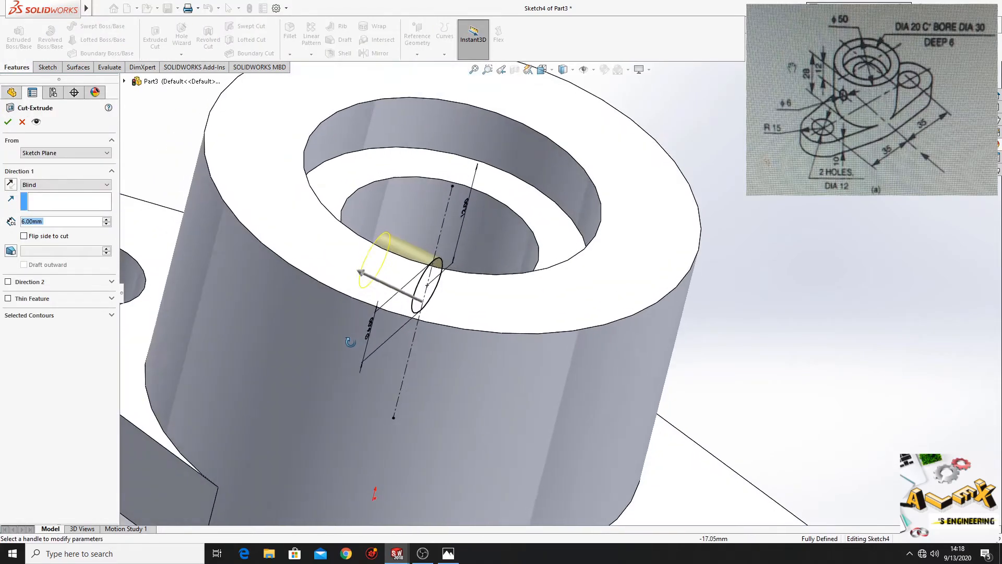
{"action": "middle_click_drag", "start_coordinate": [351, 342], "coordinate": [330, 347]}
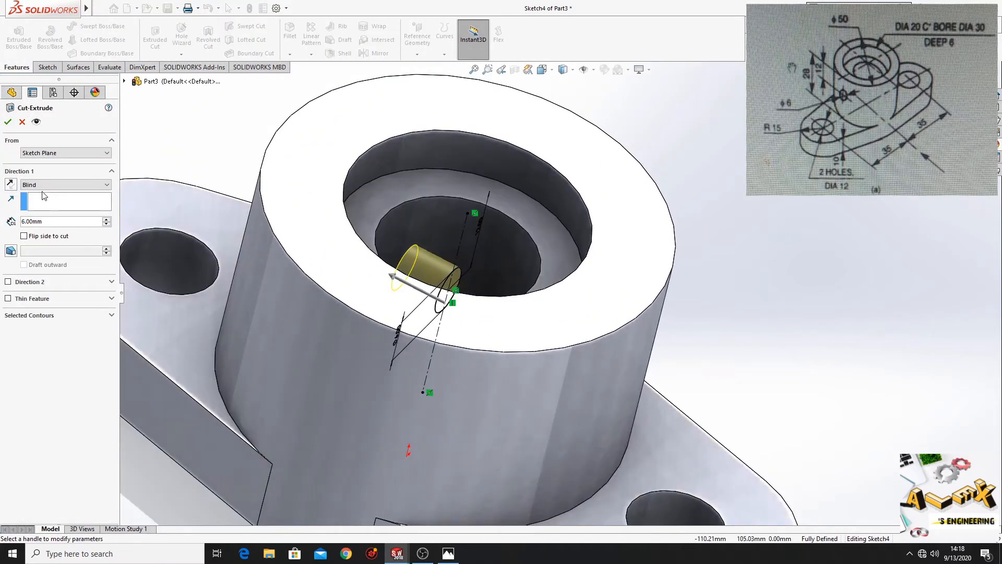
{"action": "left_click", "coordinate": [65, 185]}
{"action": "left_click", "coordinate": [51, 215]}
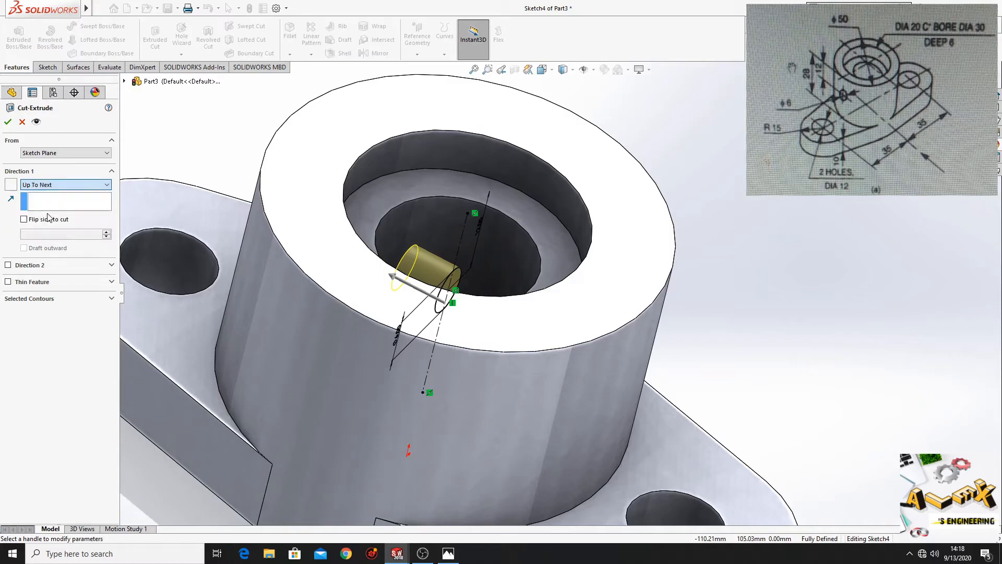
{"action": "left_click", "coordinate": [8, 123]}
Apply a red colour appearance to the whole bracket body.
{"action": "middle_click_drag", "start_coordinate": [454, 246], "coordinate": [356, 335]}
{"action": "right_click", "coordinate": [357, 335]}
{"action": "left_click", "coordinate": [443, 298]}
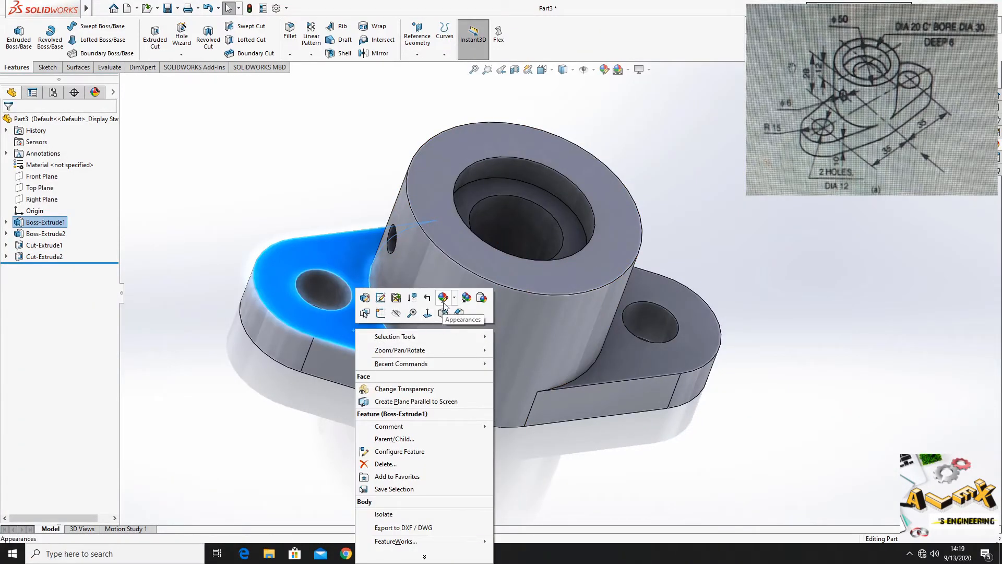
{"action": "left_click", "coordinate": [459, 345]}
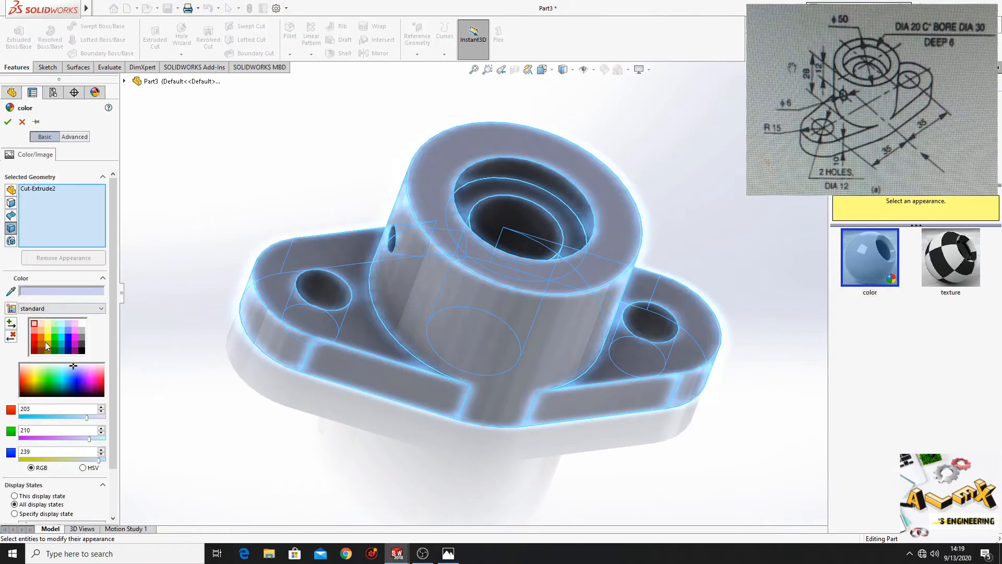
{"action": "left_click", "coordinate": [66, 340]}
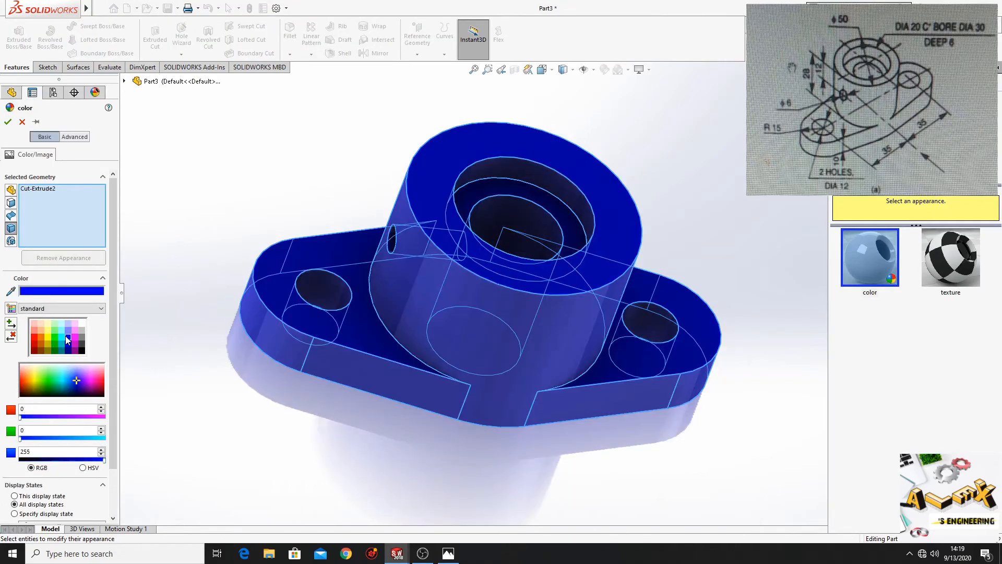
{"action": "left_click", "coordinate": [53, 339]}
{"action": "left_click", "coordinate": [61, 343]}
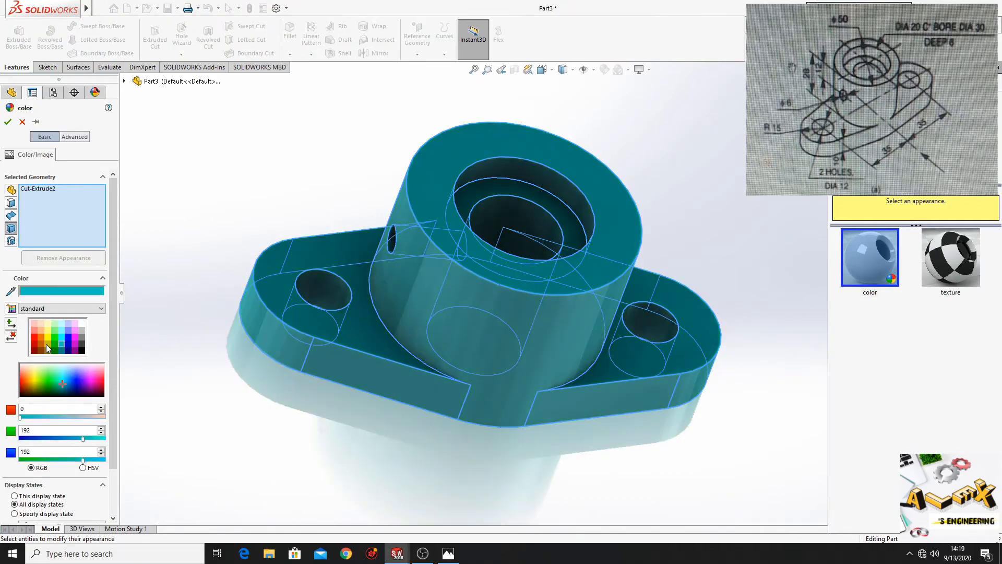
{"action": "left_click", "coordinate": [35, 344]}
{"action": "left_click", "coordinate": [7, 122]}
{"action": "mouse_move", "coordinate": [251, 270]}
{"action": "middle_mouse_down", "text": "ctrl"}
{"action": "mouse_move", "coordinate": [287, 304]}
{"action": "mouse_move", "coordinate": [222, 321]}
{"action": "mouse_move", "coordinate": [240, 396]}
{"action": "mouse_move", "coordinate": [224, 358]}
{"action": "mouse_move", "coordinate": [298, 414]}
{"action": "mouse_move", "coordinate": [421, 428]}
{"action": "mouse_move", "coordinate": [462, 314]}
{"action": "mouse_move", "coordinate": [280, 315]}
{"action": "mouse_move", "coordinate": [212, 197]}
{"action": "mouse_move", "coordinate": [190, 298]}
{"action": "mouse_move", "coordinate": [238, 188]}
{"action": "mouse_move", "coordinate": [186, 165]}
{"action": "mouse_move", "coordinate": [217, 167]}
{"action": "mouse_move", "coordinate": [322, 219]}
{"action": "middle_mouse_up", "text": "ctrl"}
{"action": "middle_click_drag", "start_coordinate": [378, 291], "coordinate": [198, 265]}
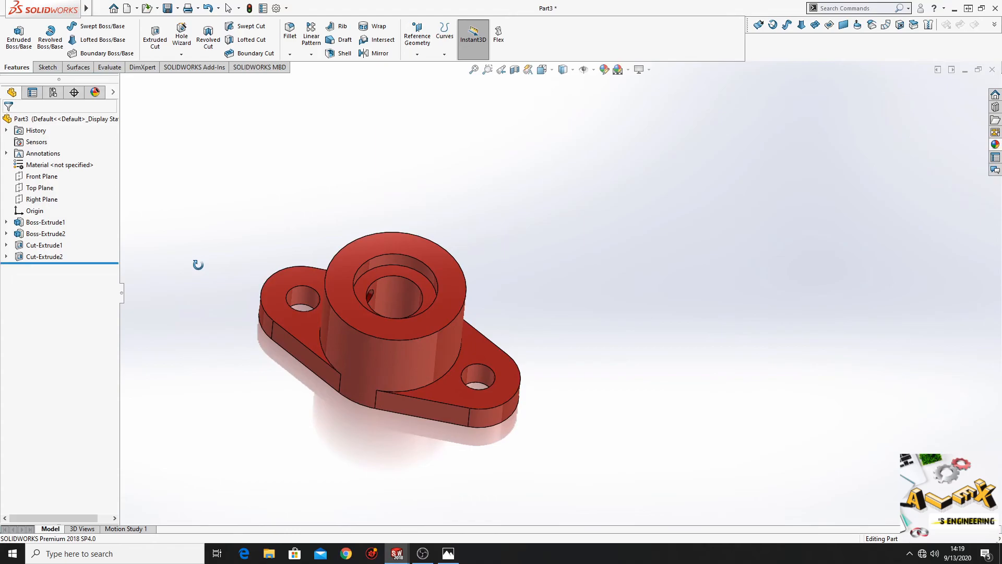
{"action": "middle_click_drag", "start_coordinate": [201, 376], "coordinate": [225, 326]}
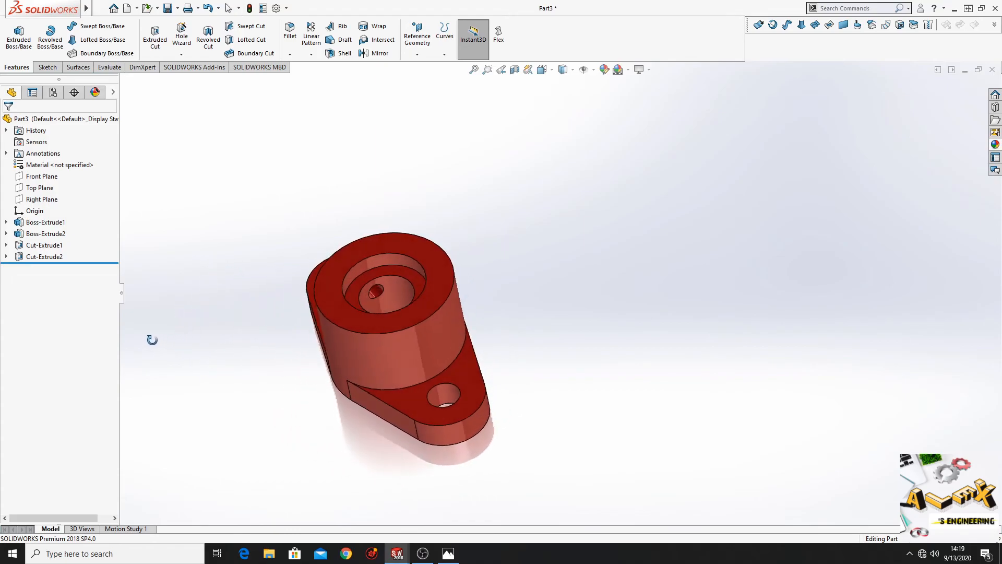
{"action": "middle_click_drag", "start_coordinate": [168, 303], "coordinate": [202, 384]}
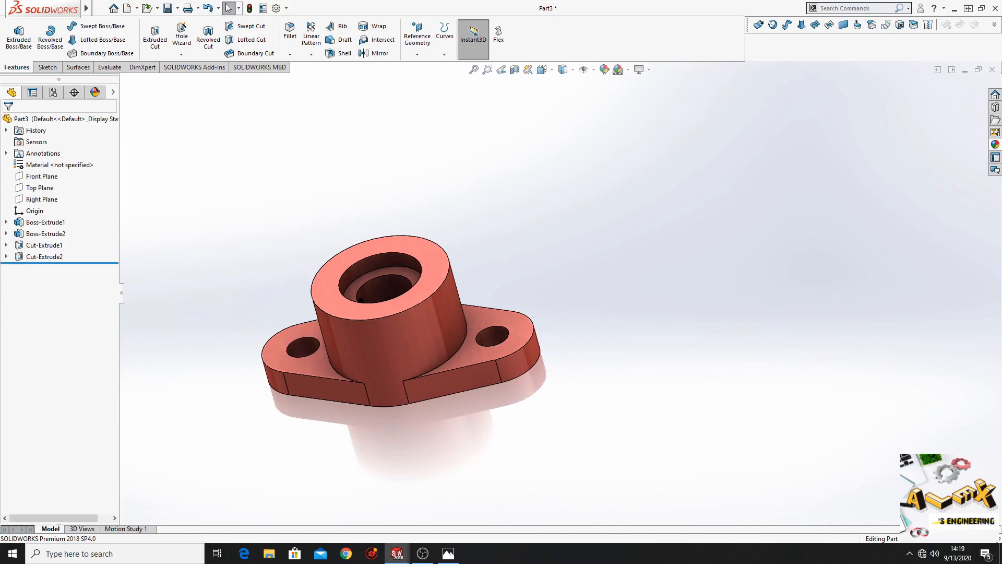